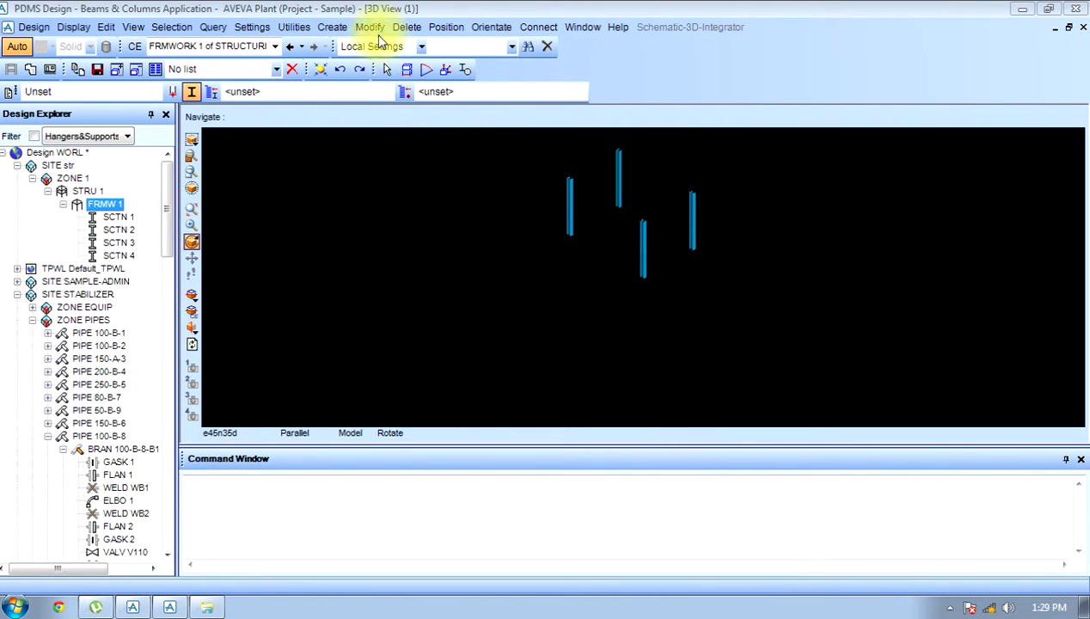
- Create sub-frame SBFR 1 under framework FRMW 1
left_click(332, 27)
mouse_move(294, 27)
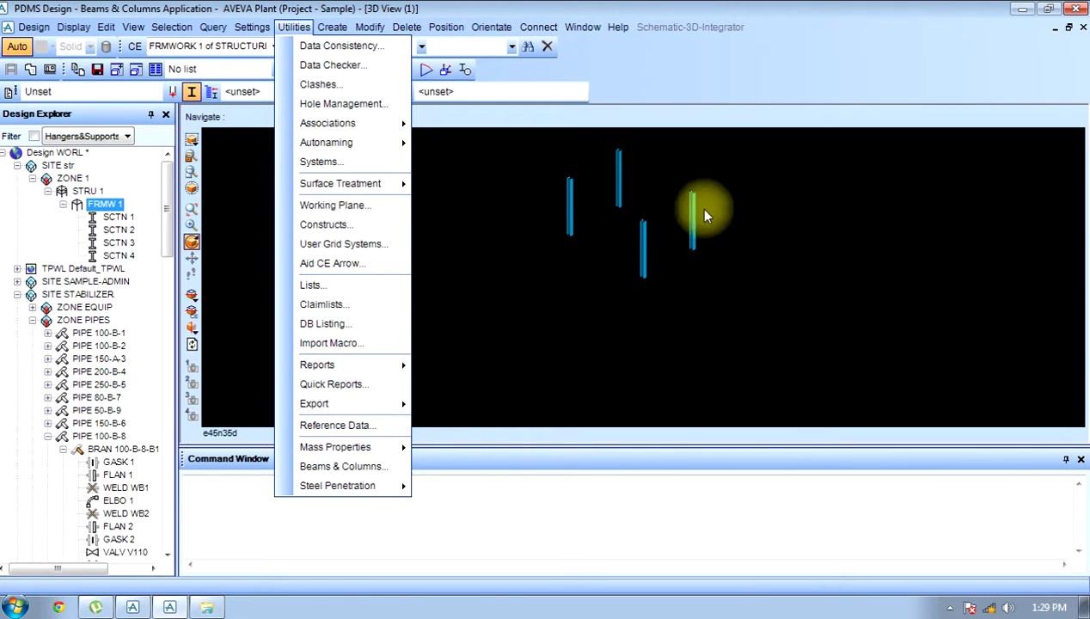
mouse_move(342, 31)
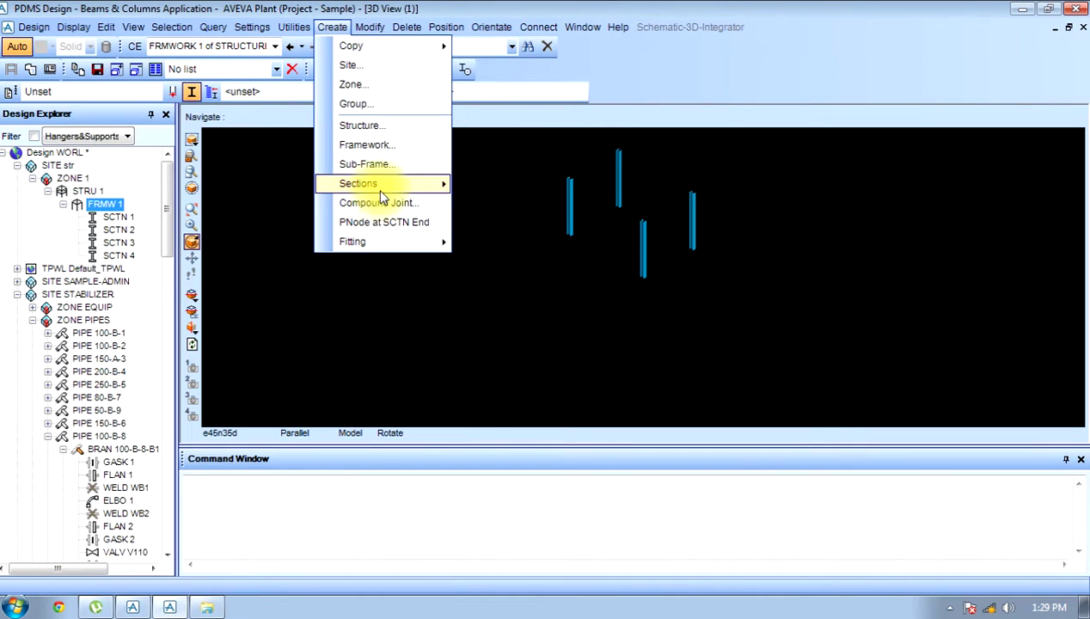
mouse_move(381, 186)
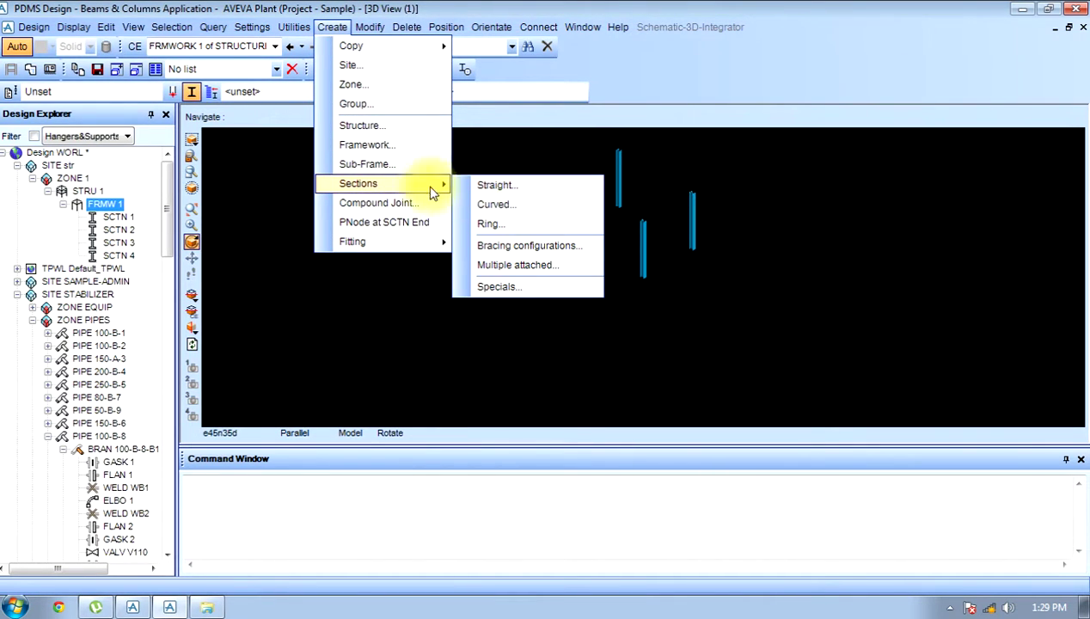
left_click(413, 164)
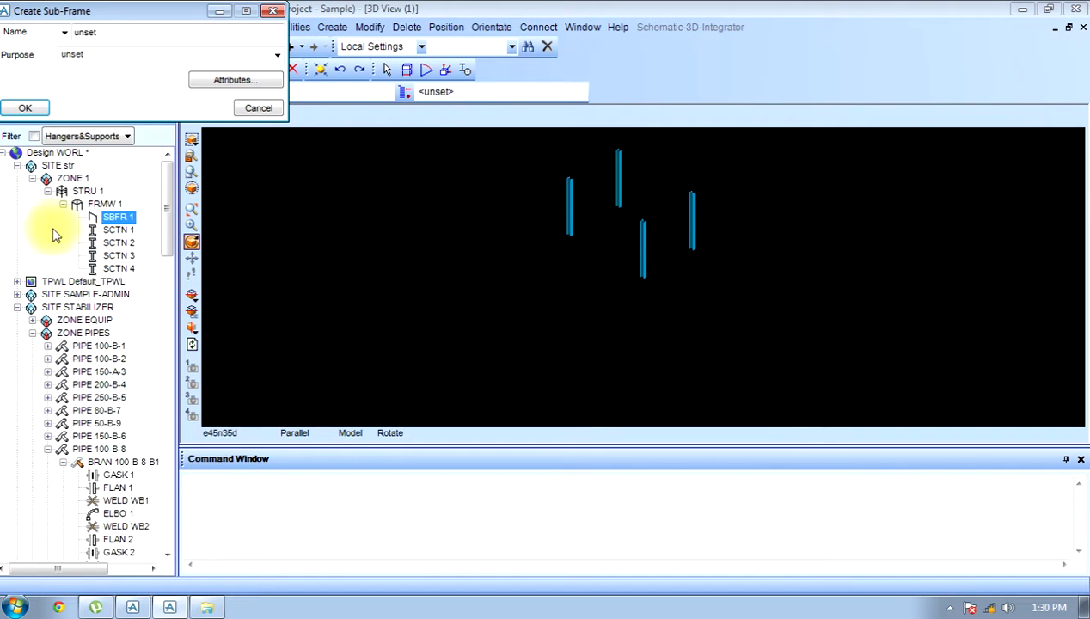
left_click(23, 109)
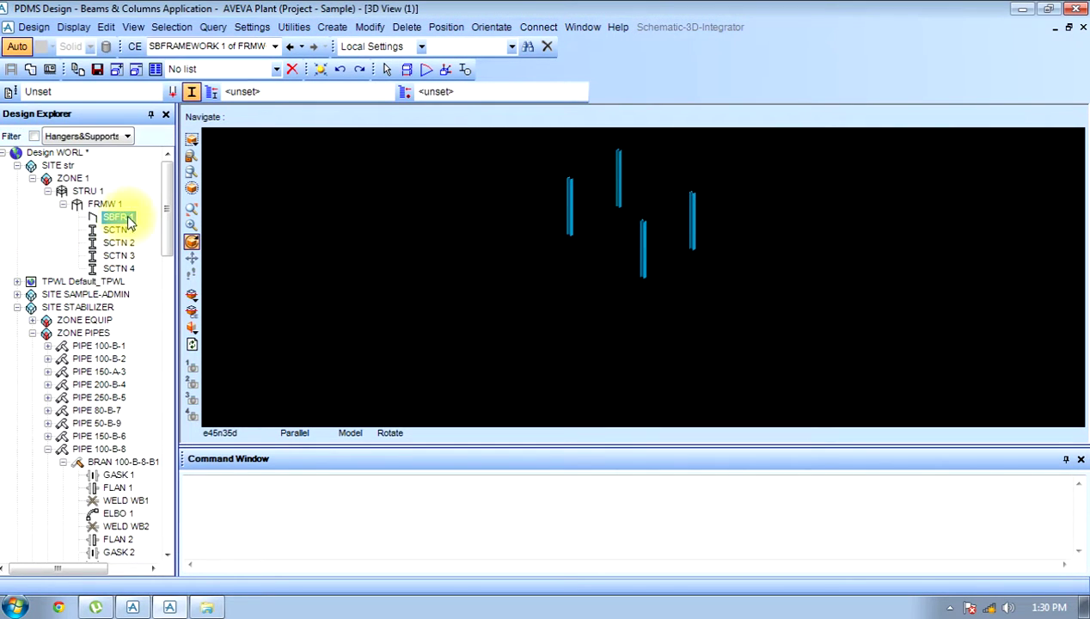
- Start placing straight sections via Create > Sections > Straight
left_click(331, 27)
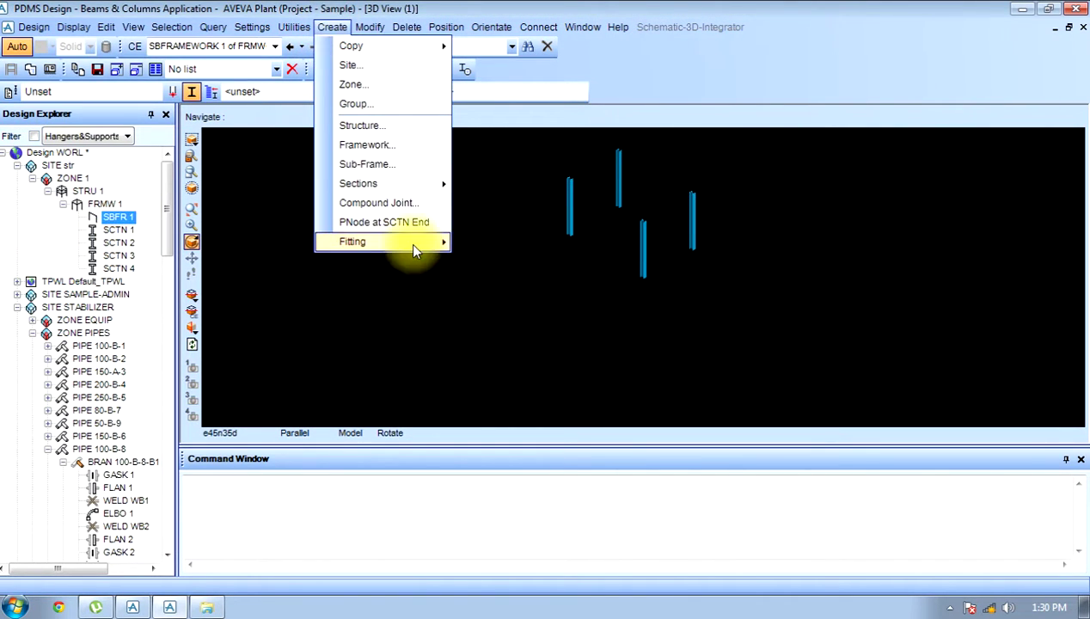
left_click(384, 179)
left_click(468, 187)
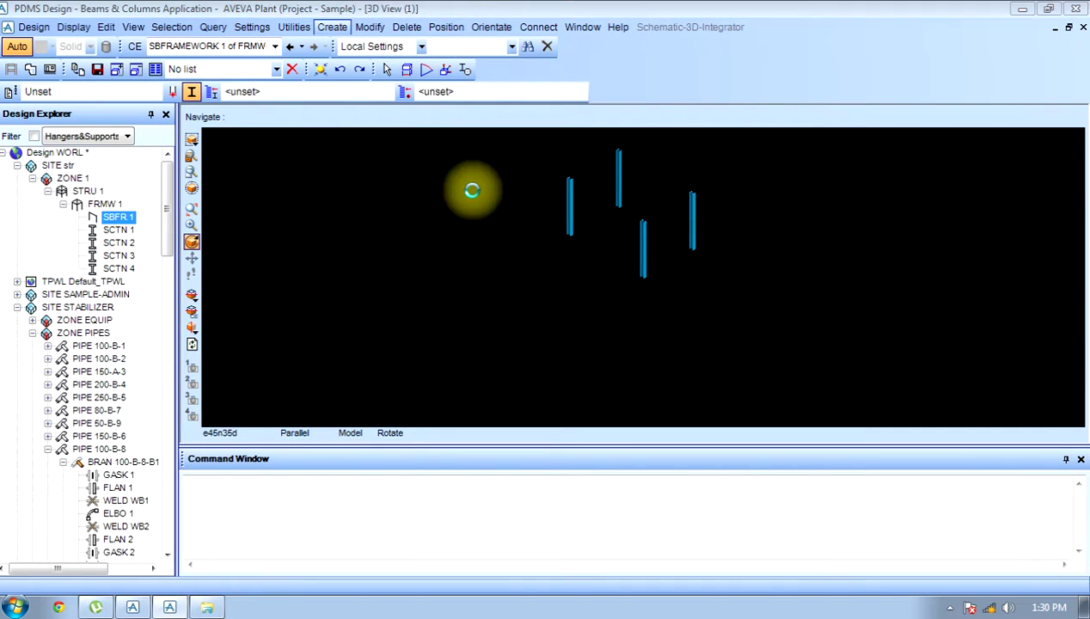
- Run one continuous string of beams around the column tops: right, middle, near, left, back to middle
left_click(945, 139)
left_click(761, 228)
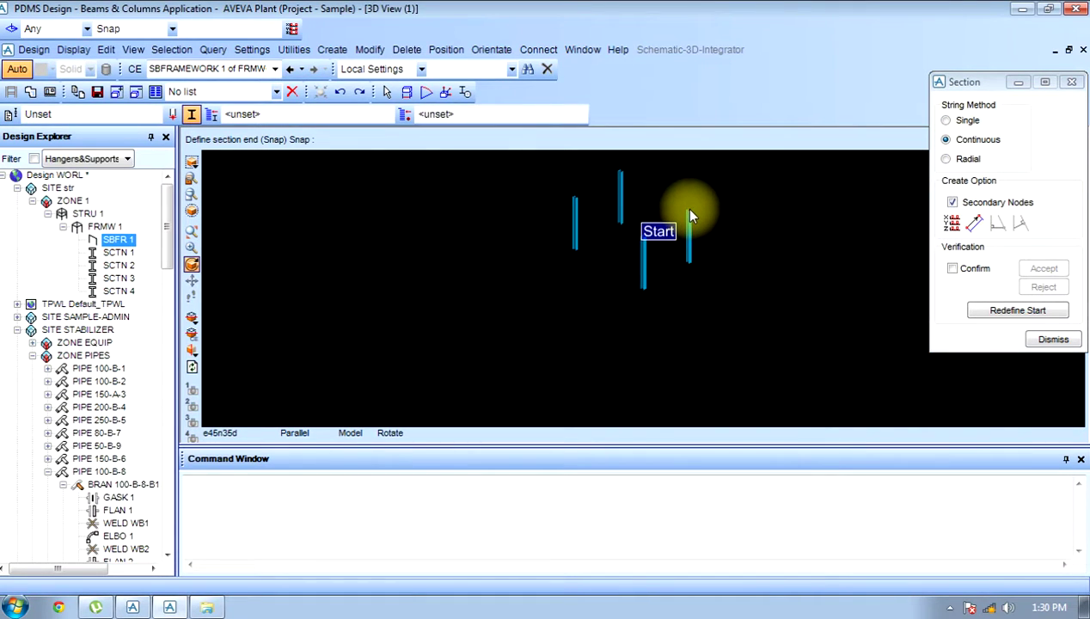
left_click(629, 193)
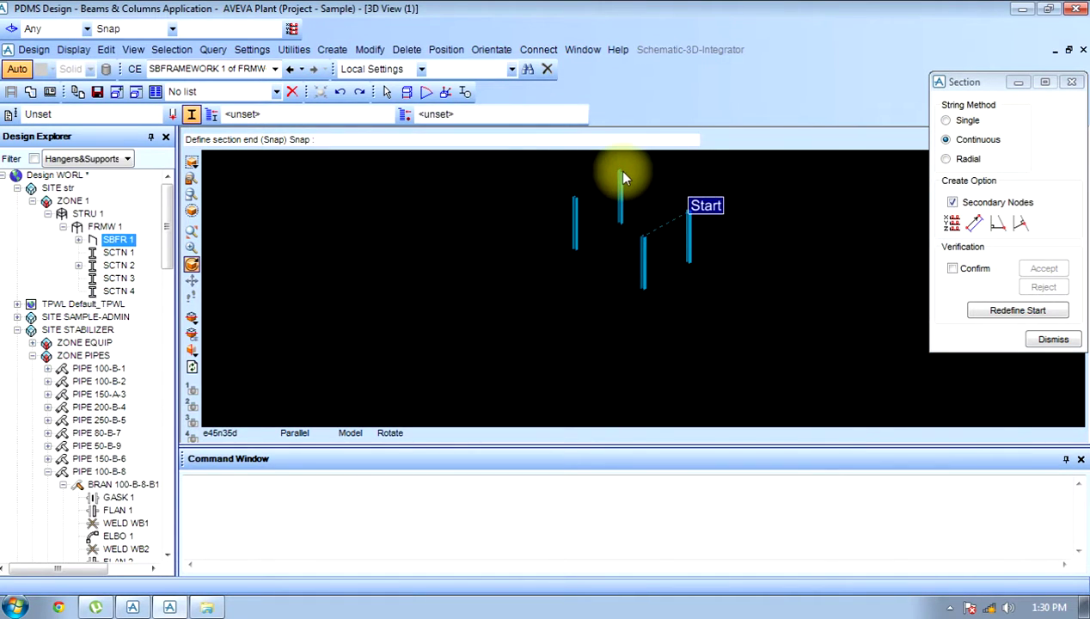
left_click(640, 238)
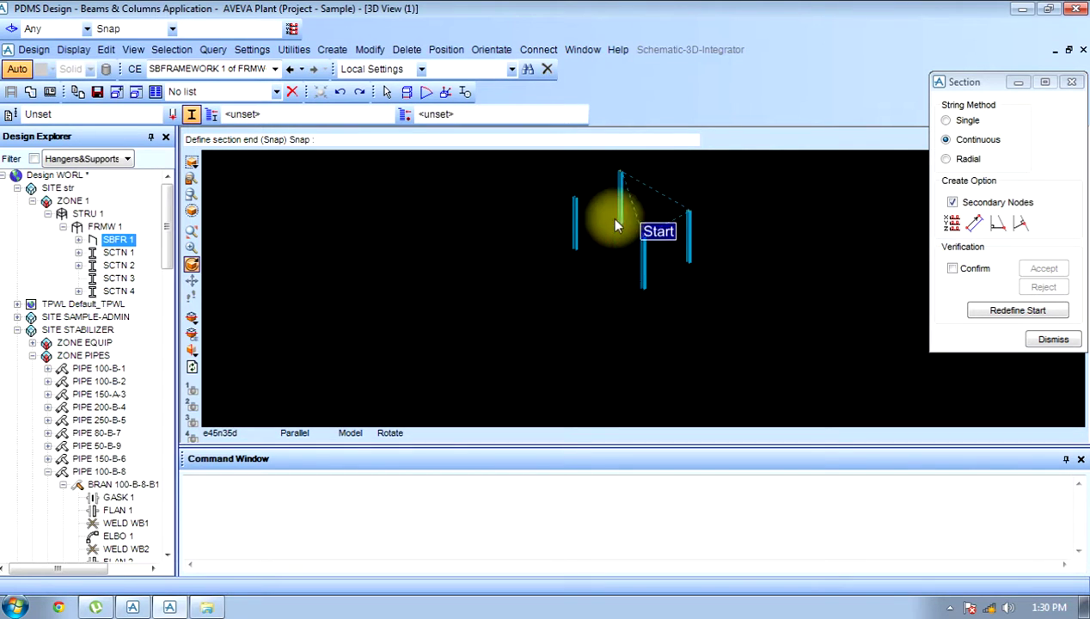
left_click(577, 195)
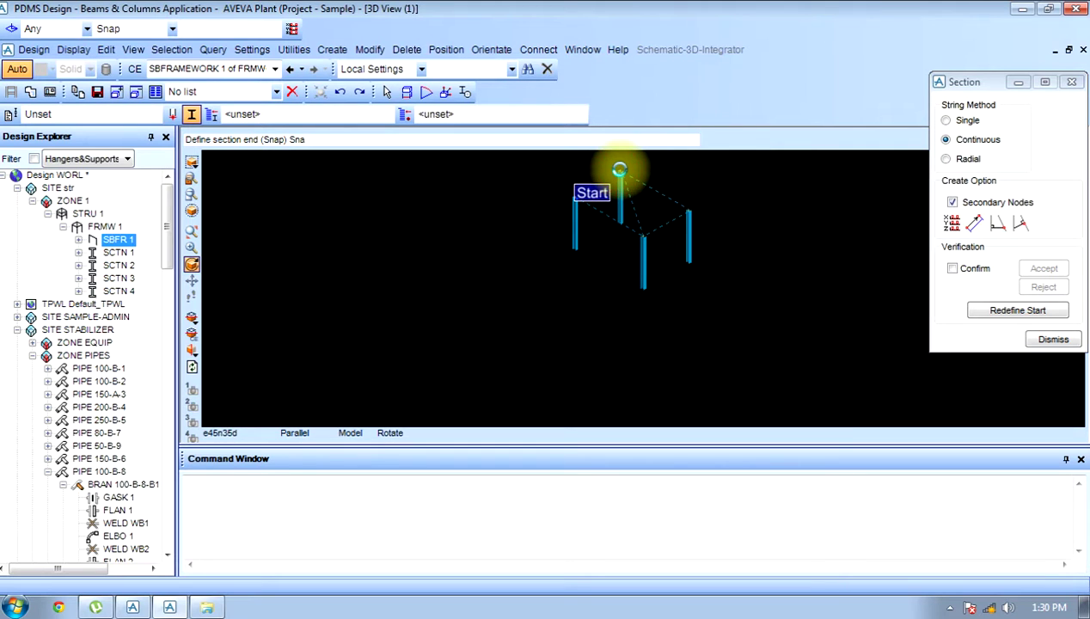
left_click(619, 169)
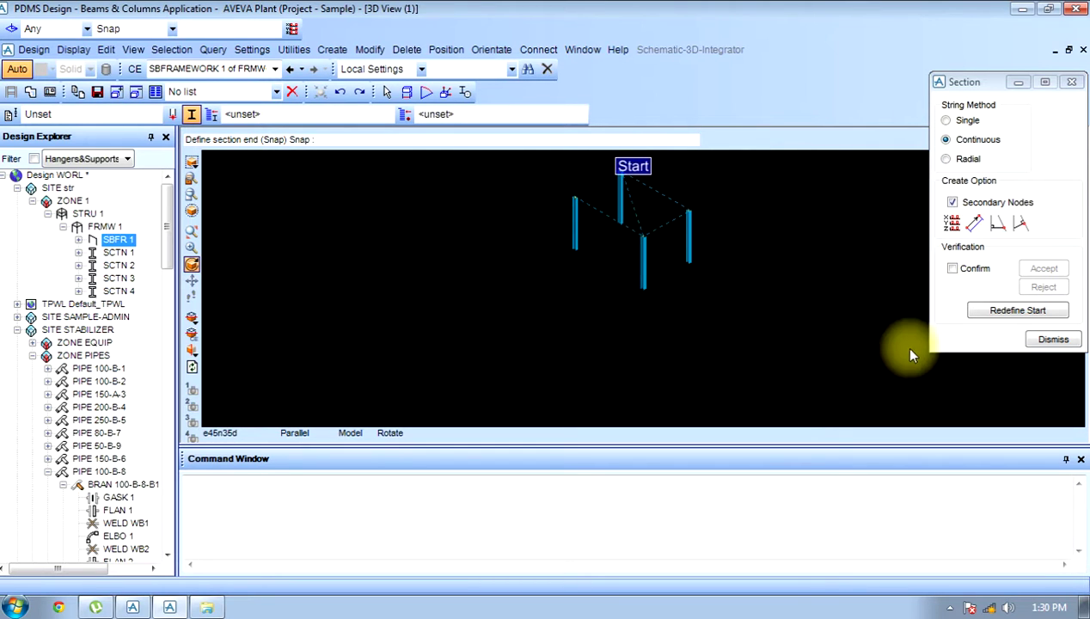
- Start a new string bracing from the right column top diagonally to the left and middle tops, then finish
left_click(998, 311)
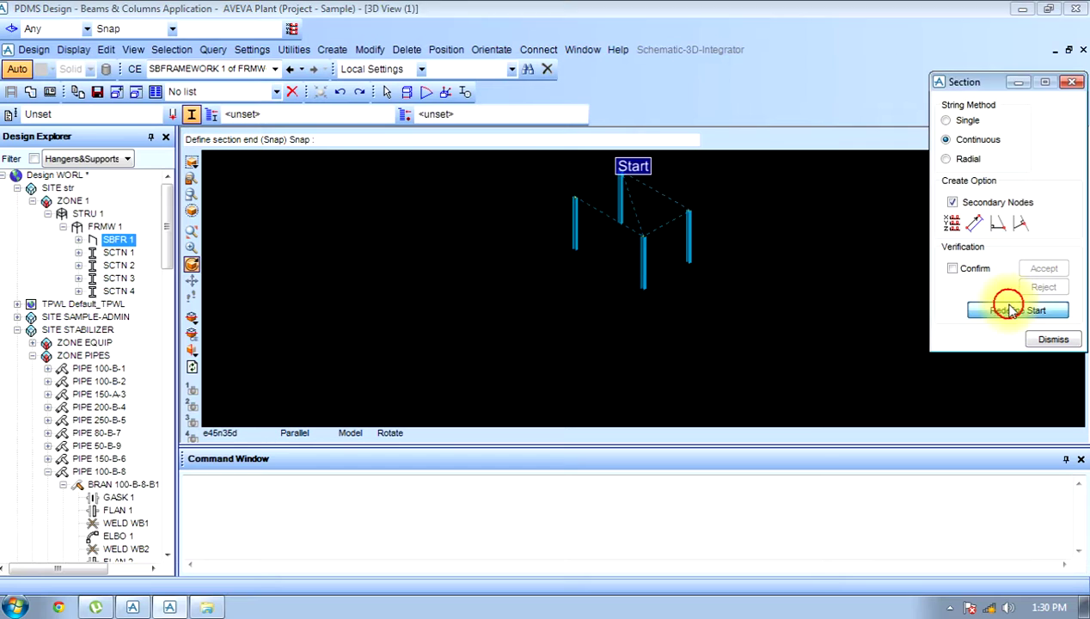
left_click(688, 212)
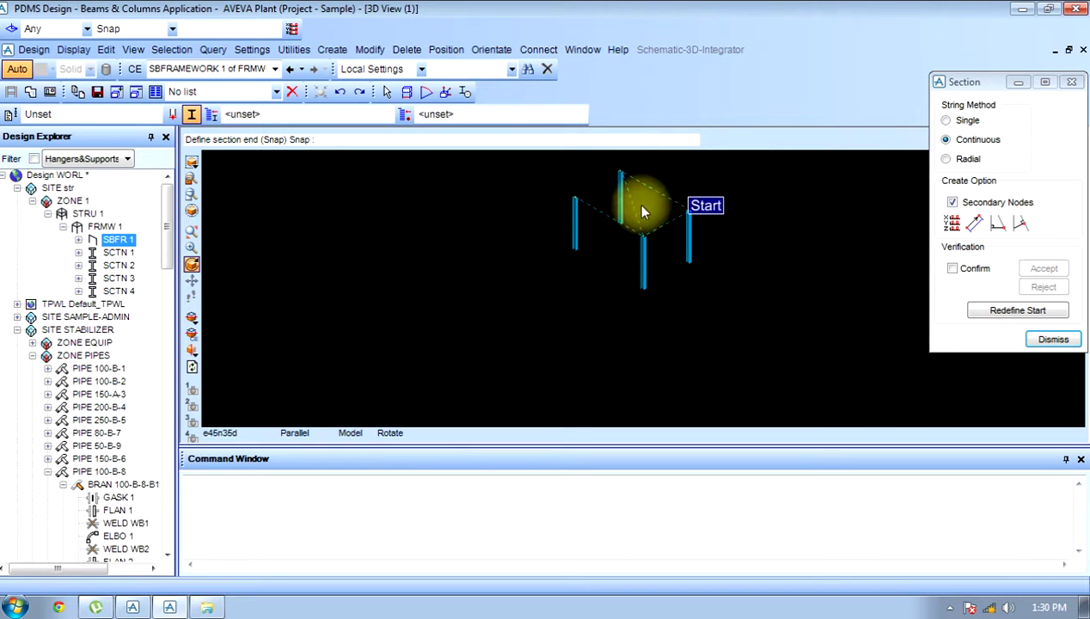
left_click(576, 204)
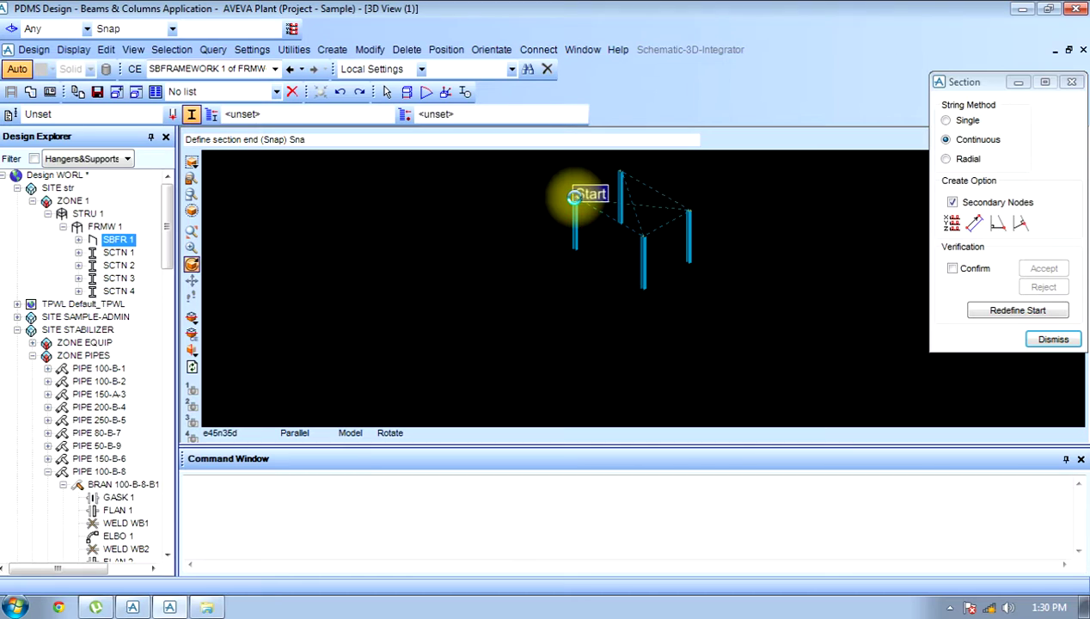
left_click(622, 176)
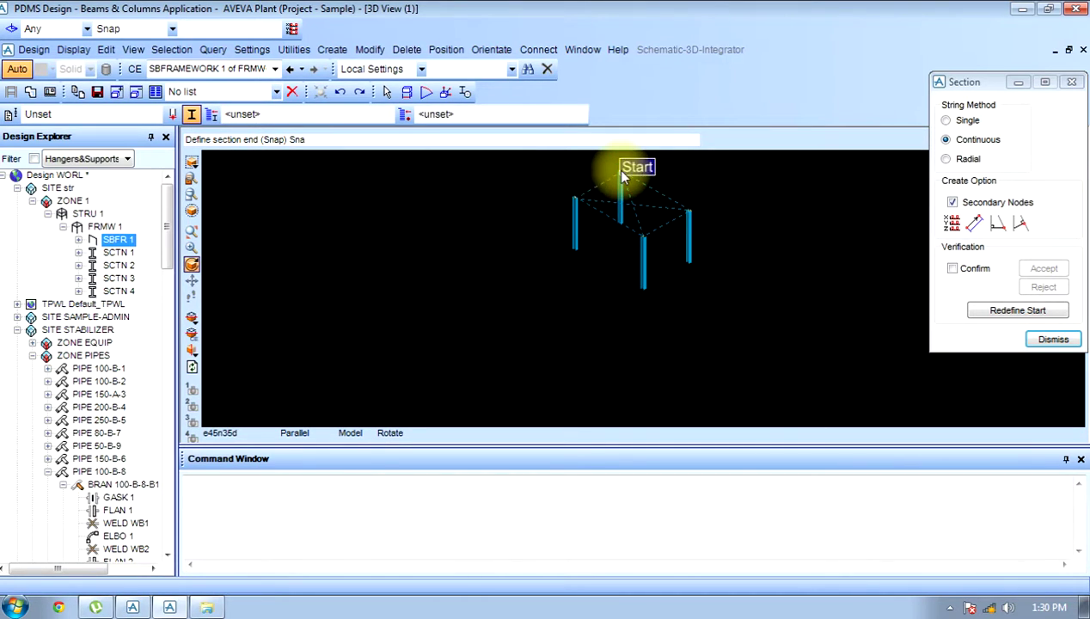
left_click(1036, 340)
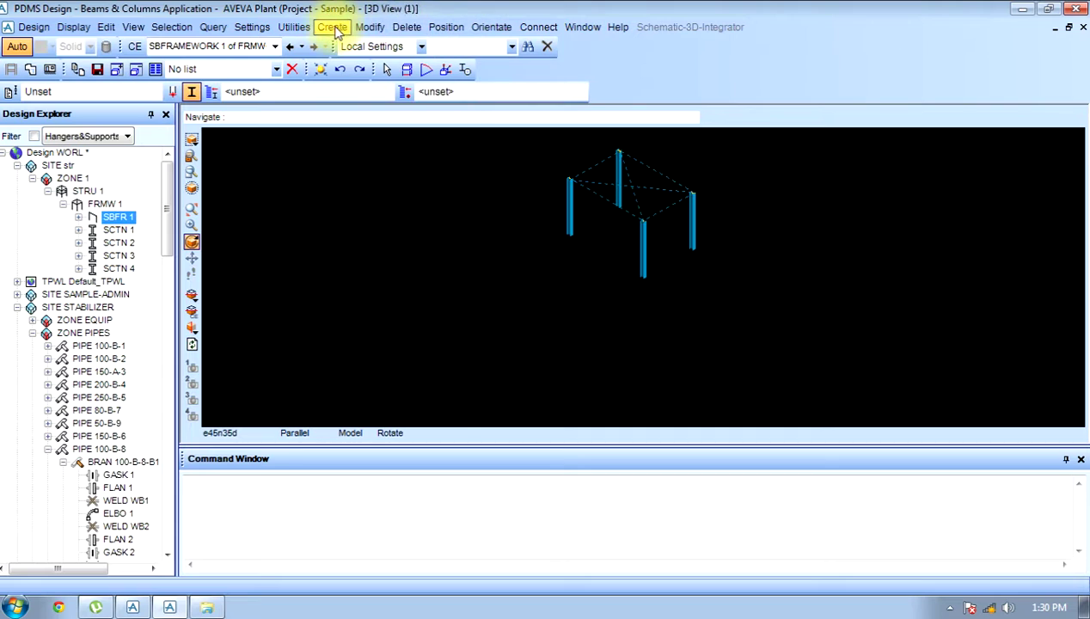
- Start modifying a section's profile, picking the column in the 3D view
left_click(372, 27)
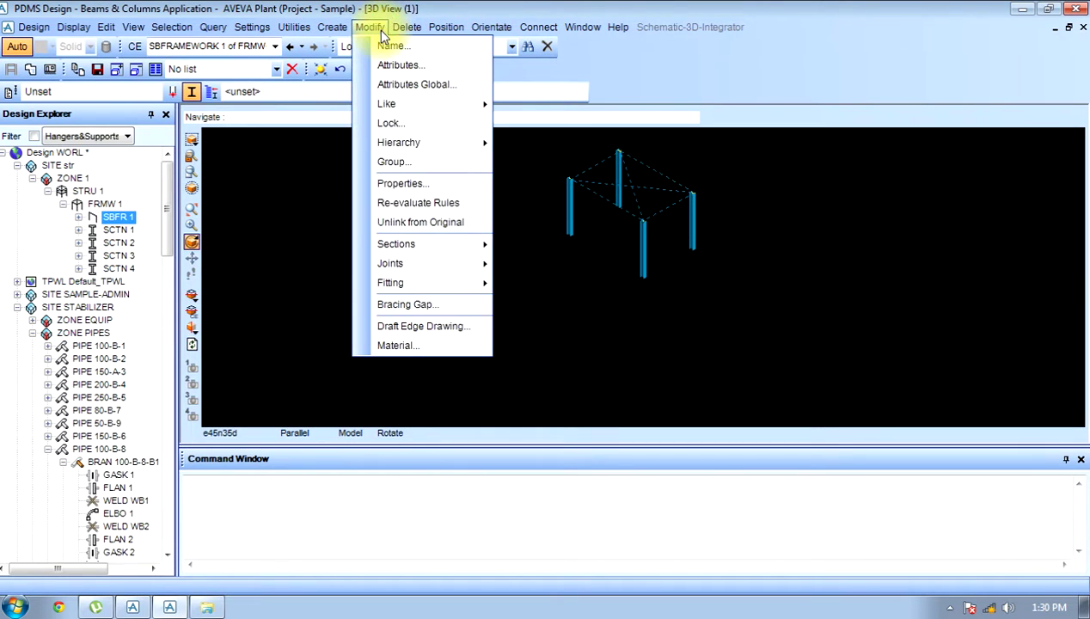
mouse_move(443, 244)
left_click(548, 249)
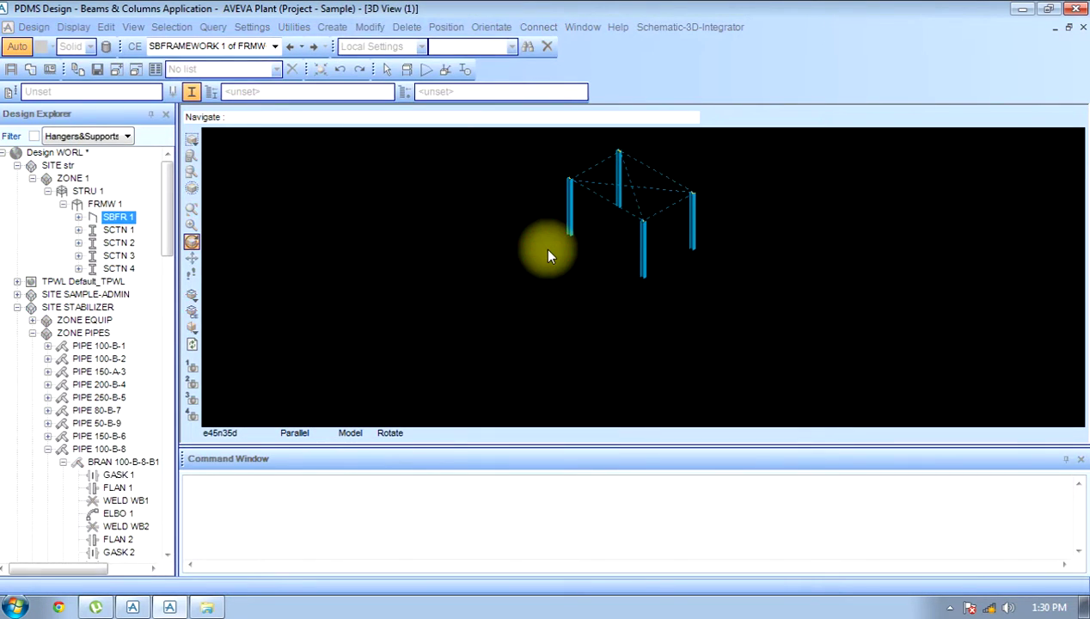
left_click(613, 211)
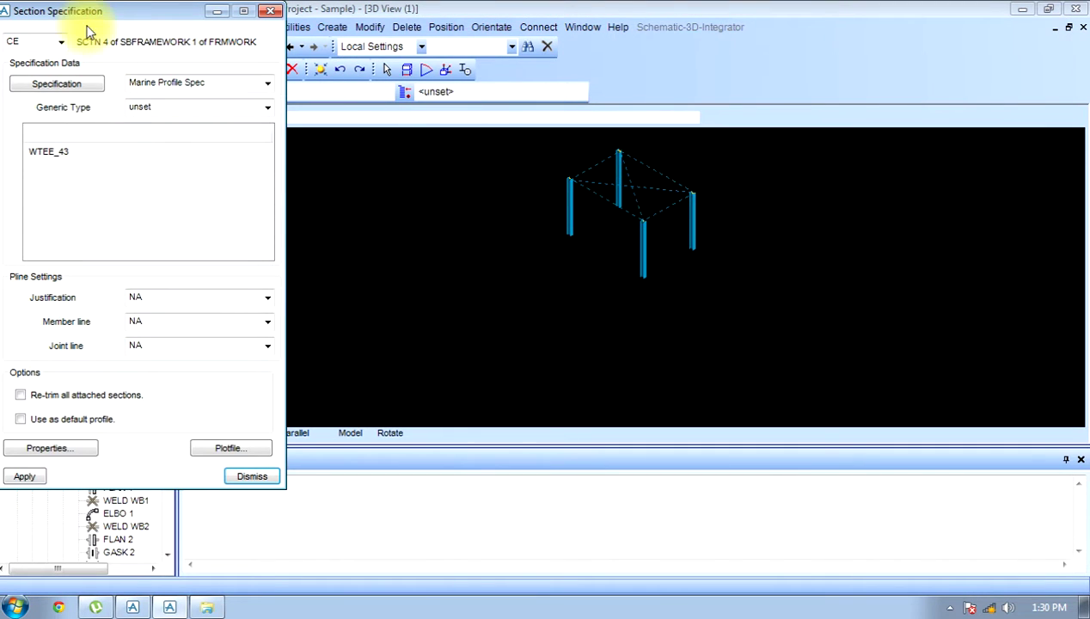
left_click(62, 45)
left_click(40, 80)
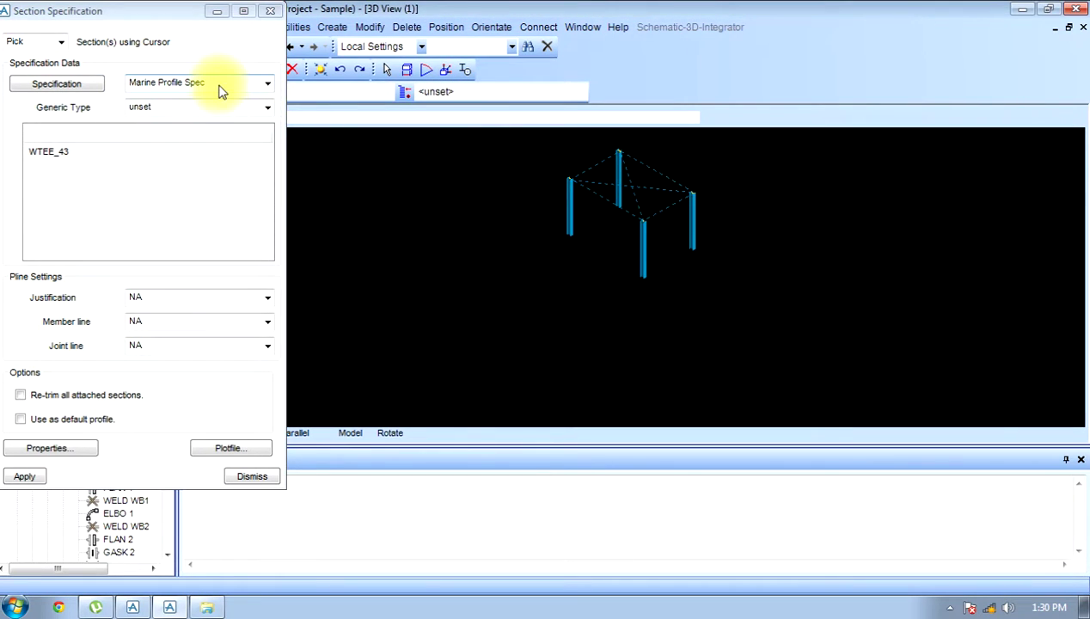
- Choose British Standard, Universal Columns, profile 203x203x60kg/m, with TOS justification
left_click(220, 86)
left_click(220, 84)
left_click(217, 81)
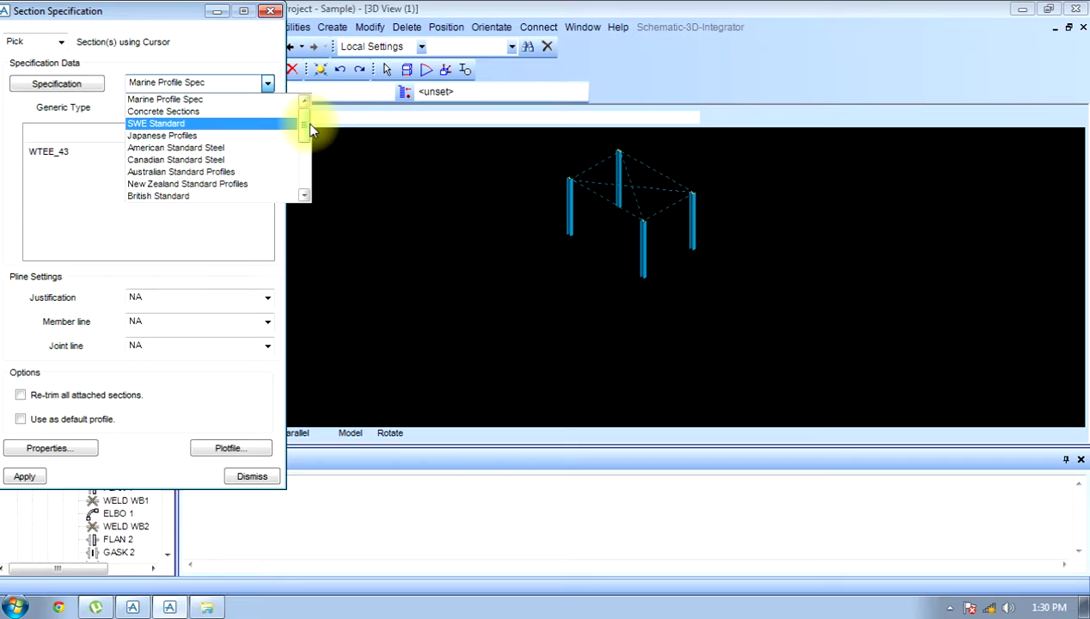
left_click_drag(302, 119, 307, 134)
left_click(197, 168)
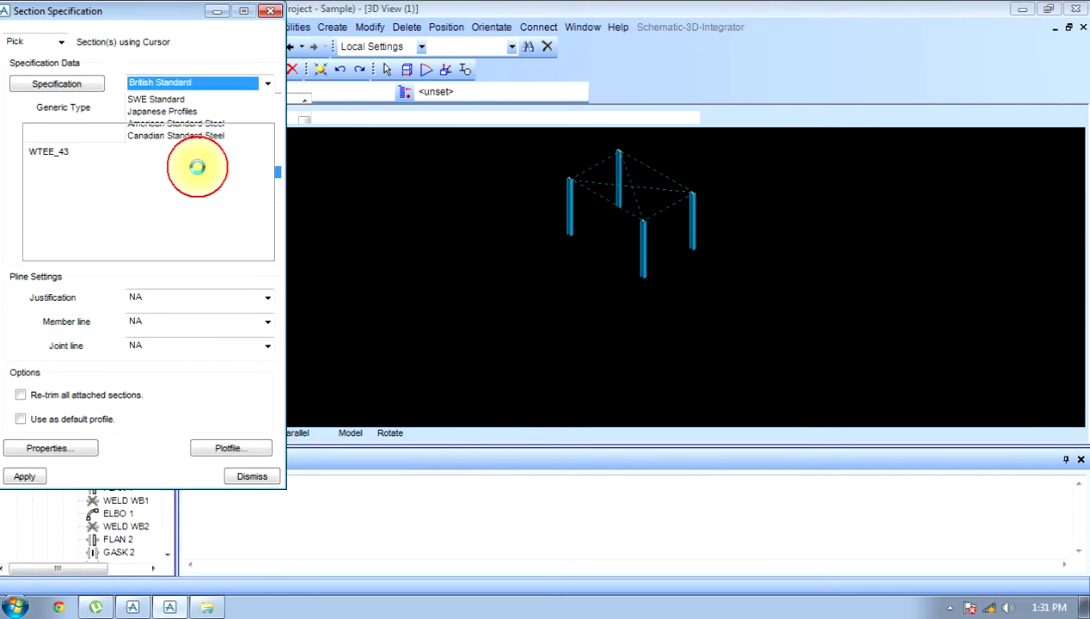
left_click(190, 107)
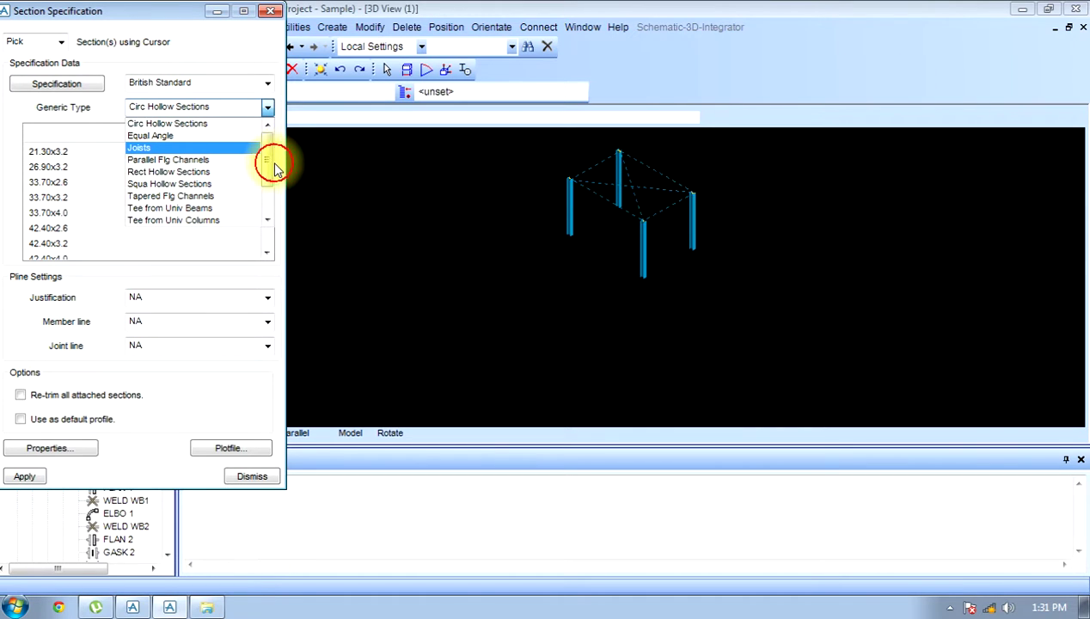
left_click_drag(268, 163, 260, 199)
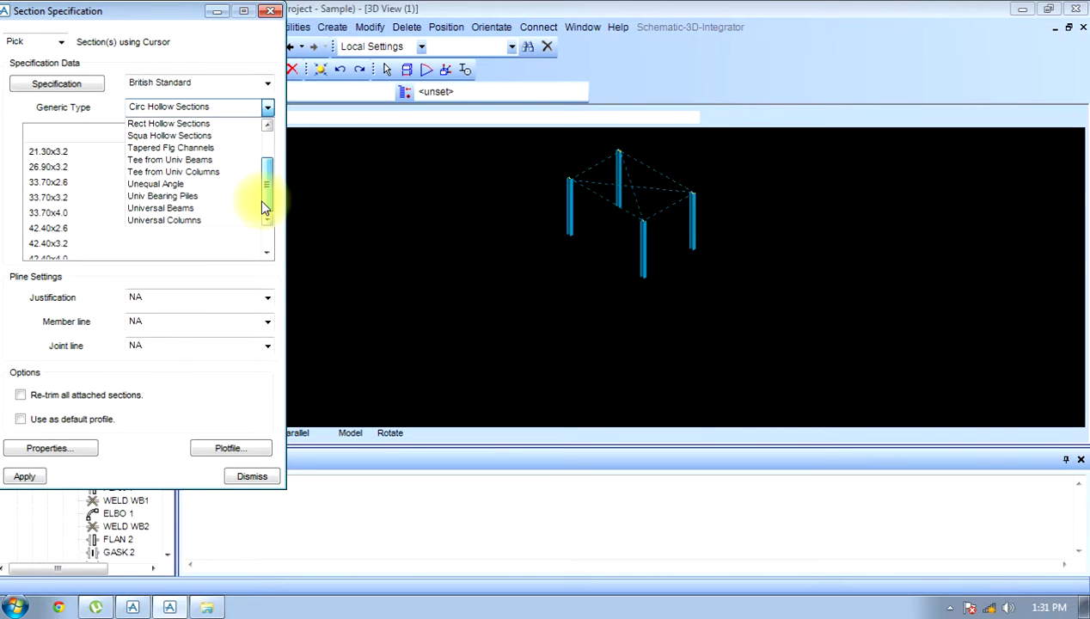
left_click(203, 219)
left_click(190, 230)
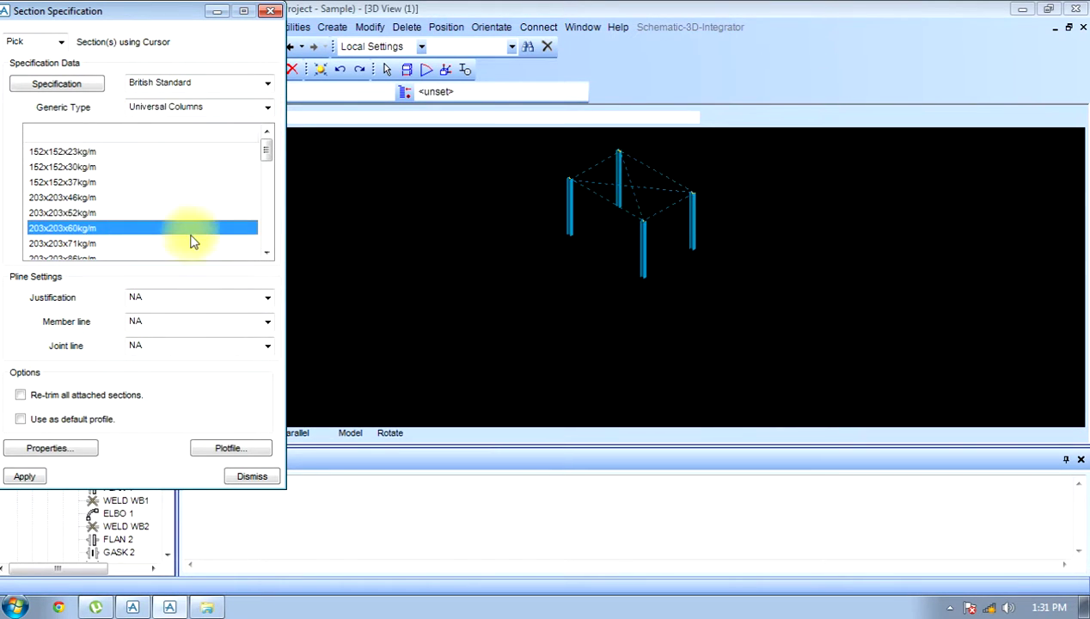
left_click(151, 298)
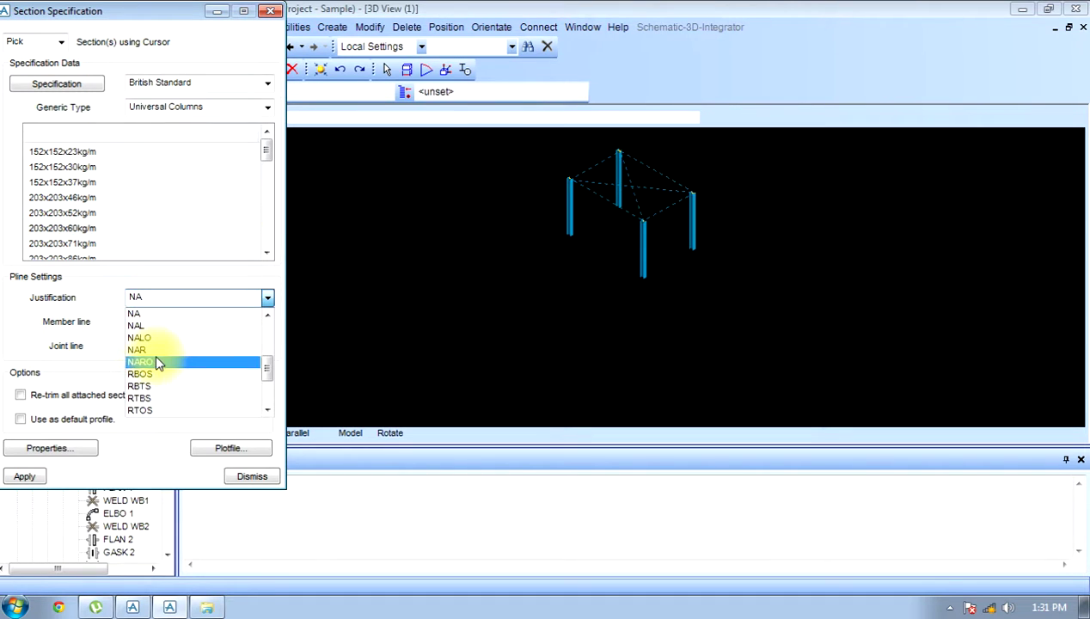
left_click_drag(267, 362, 273, 397)
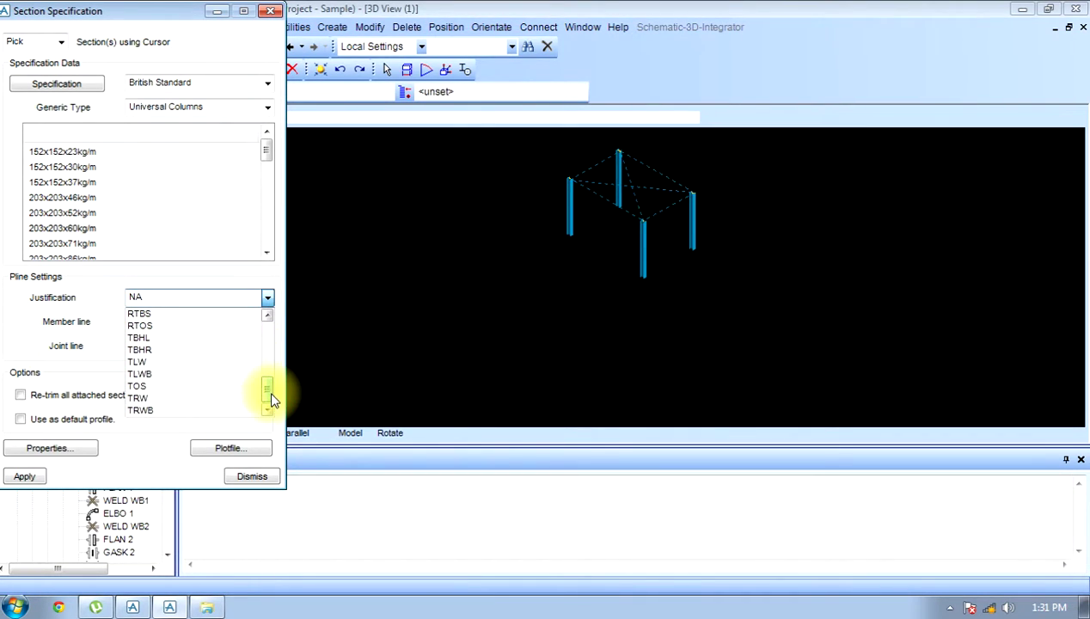
left_click(180, 383)
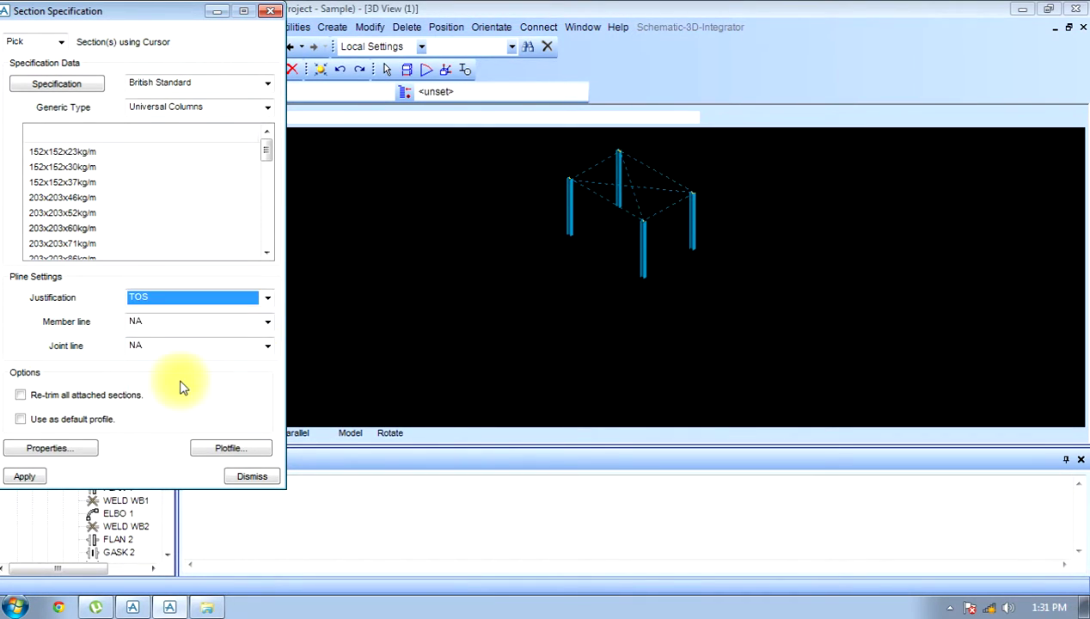
- Apply the 203x203x60kg/m profile to the picked column, close the specification, and make FRMW 1 current
left_click(25, 476)
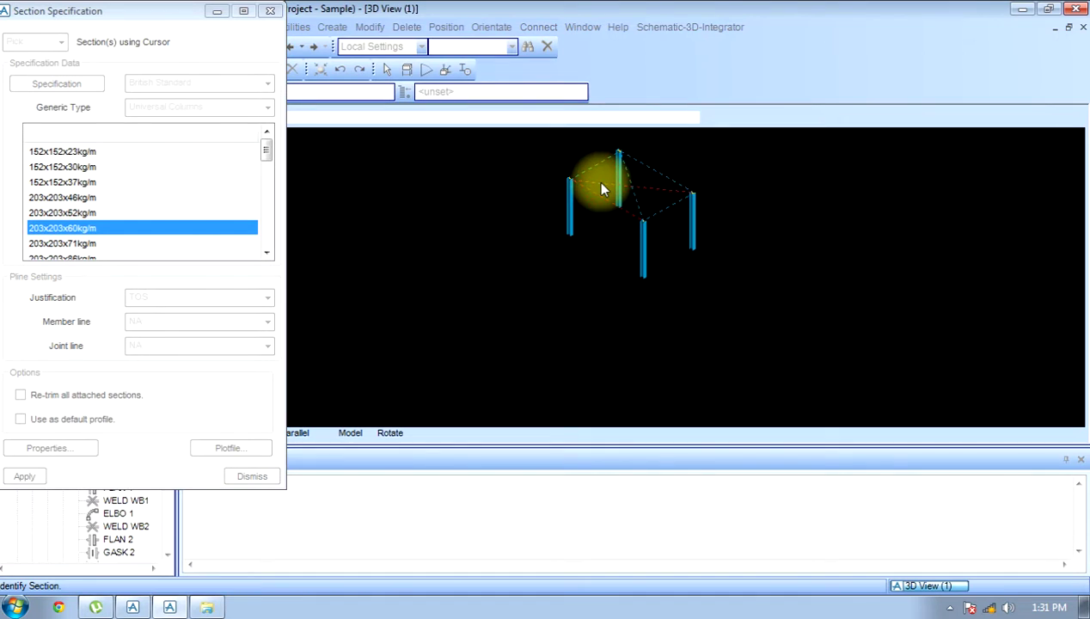
left_click(656, 175)
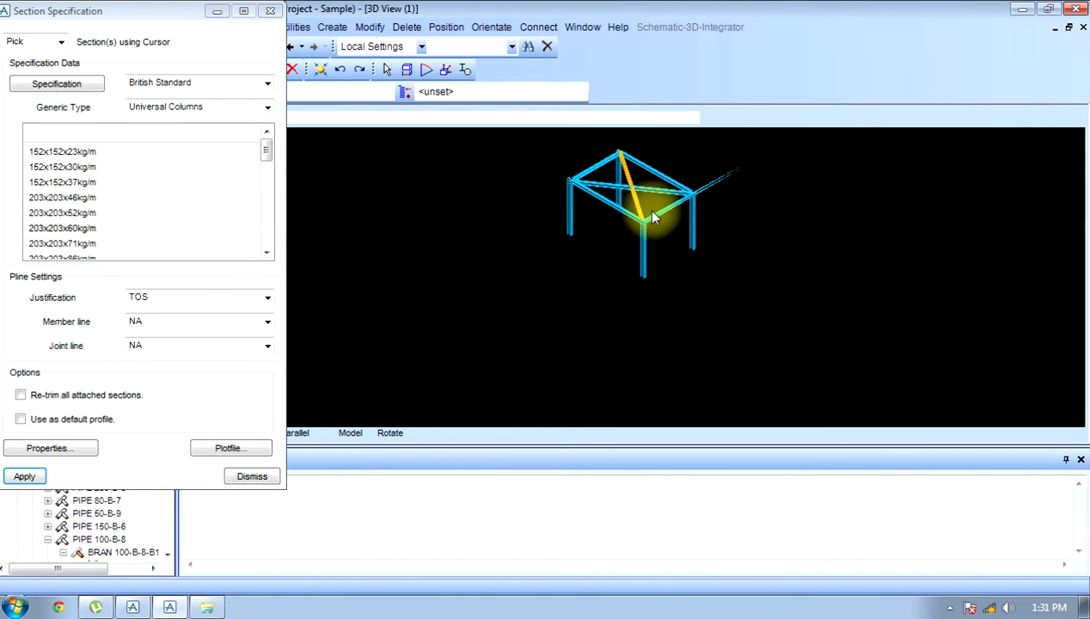
left_click(253, 477)
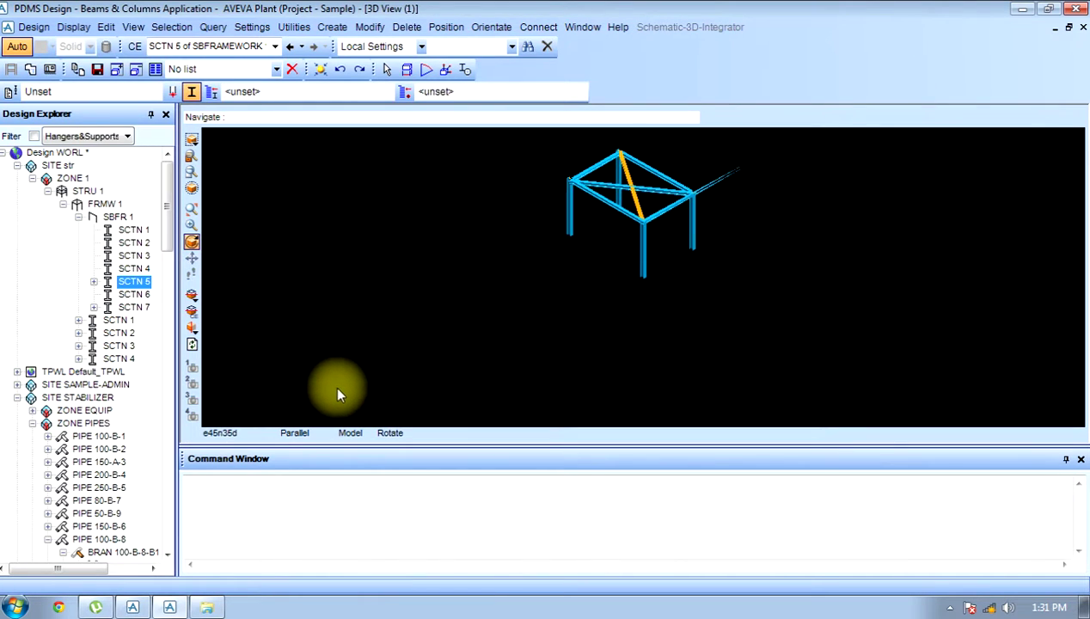
left_click(101, 204)
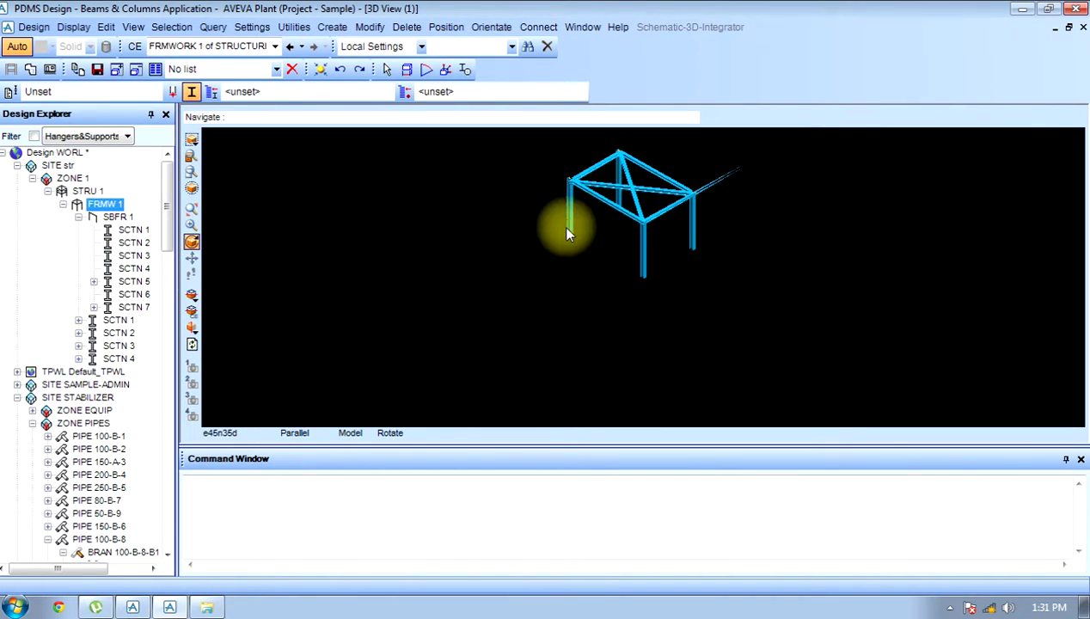
- Position beam SCTN 4 explicitly with End as datum at North 5900
left_click(595, 192)
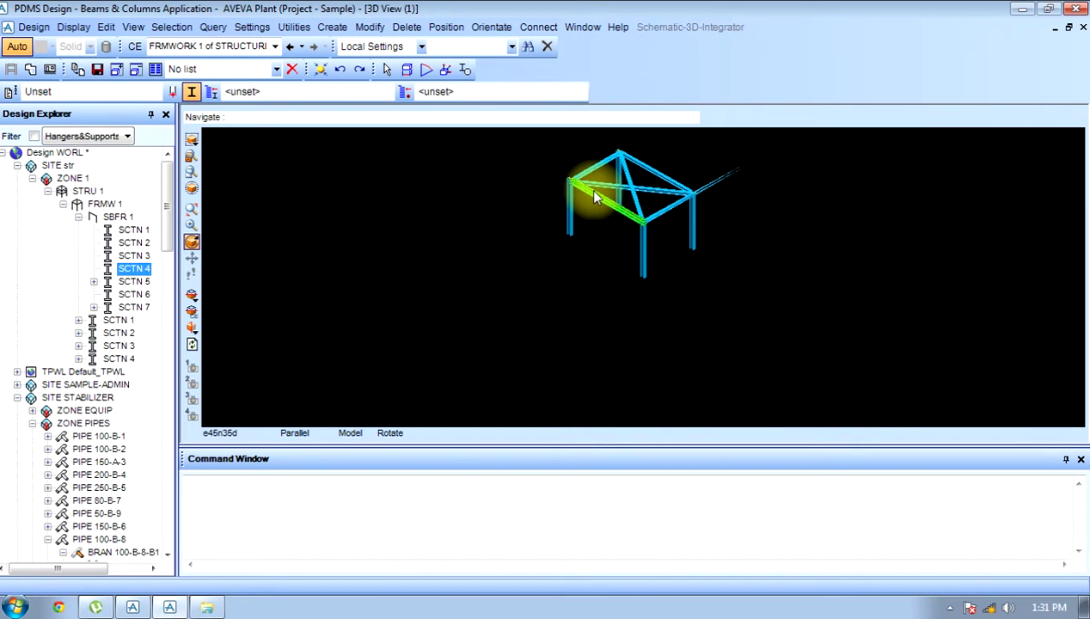
left_click(442, 31)
left_click(449, 43)
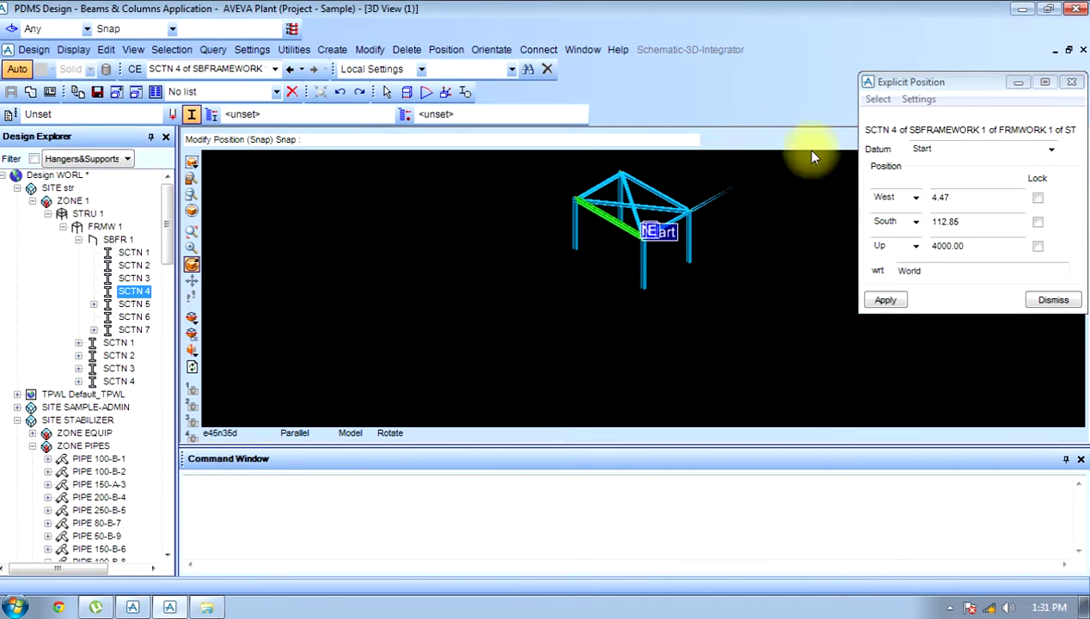
left_click(931, 151)
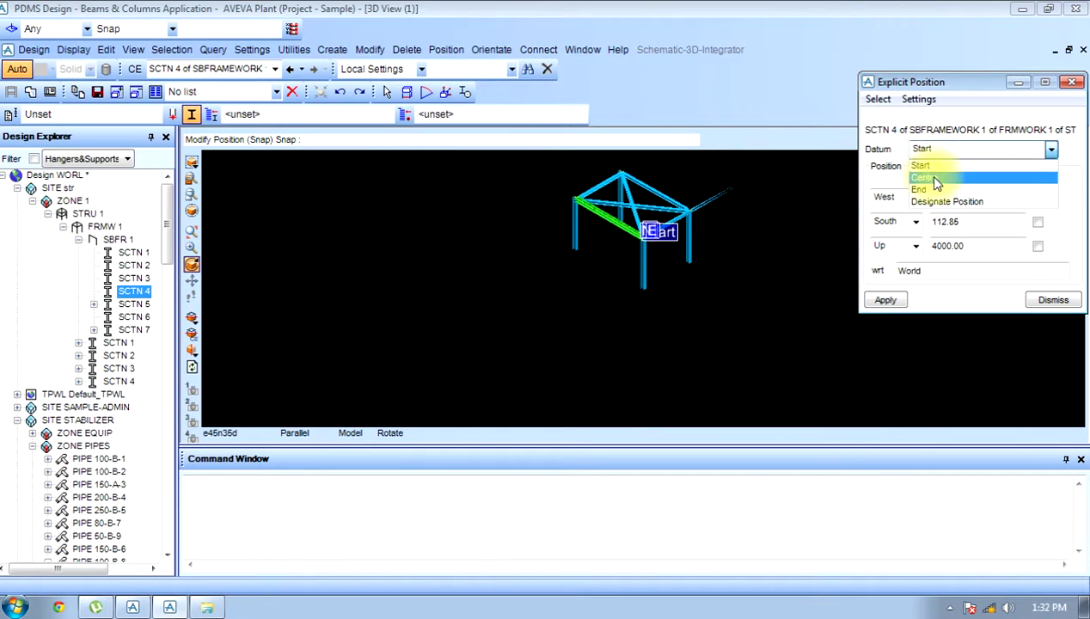
left_click(940, 191)
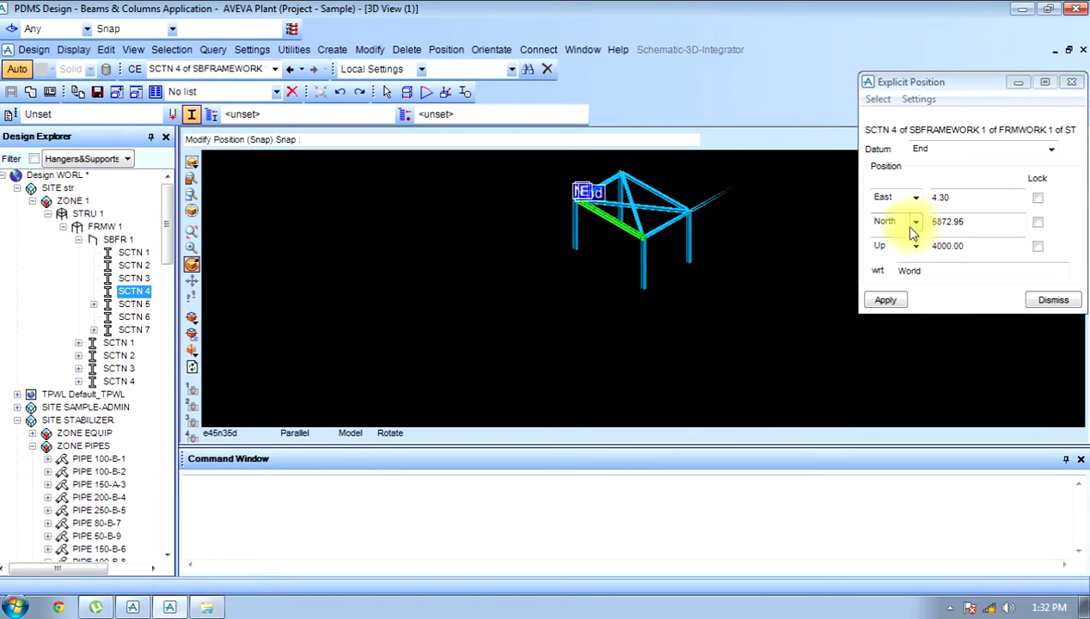
left_click_drag(989, 224, 943, 225)
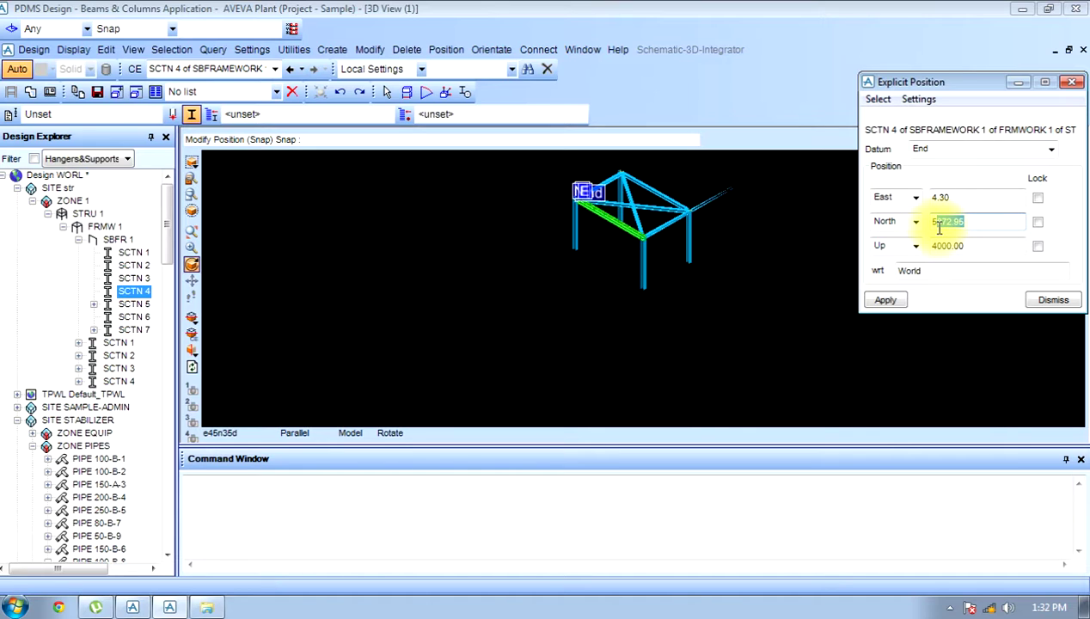
type("900")
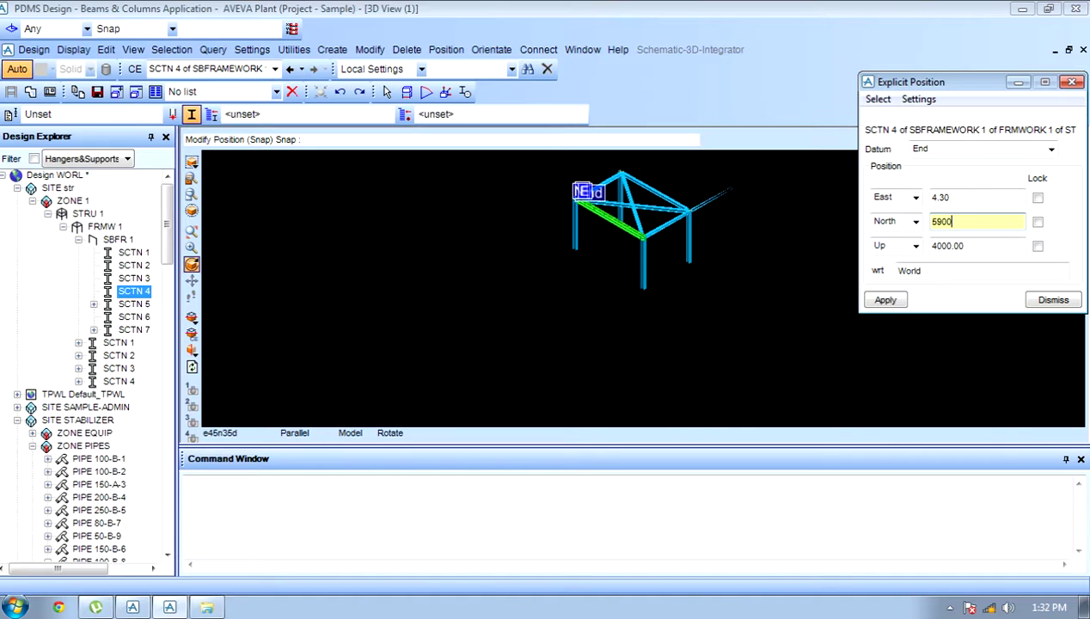
left_click(887, 301)
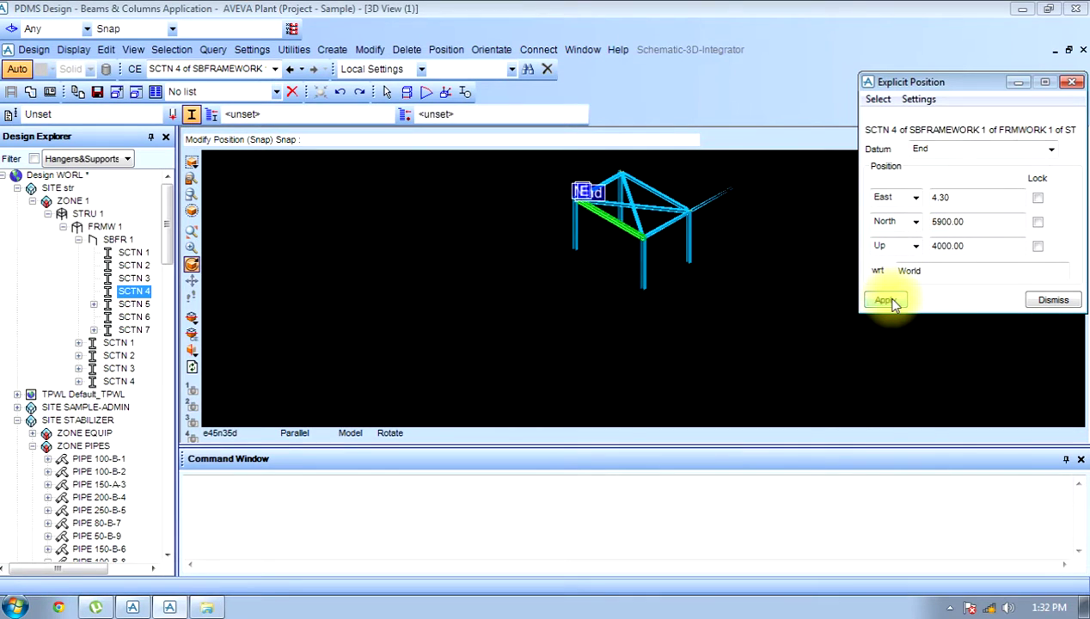
- Change the end's North coordinate to 6500 and apply, keeping End as the datum
left_click_drag(954, 225, 920, 225)
type("65")
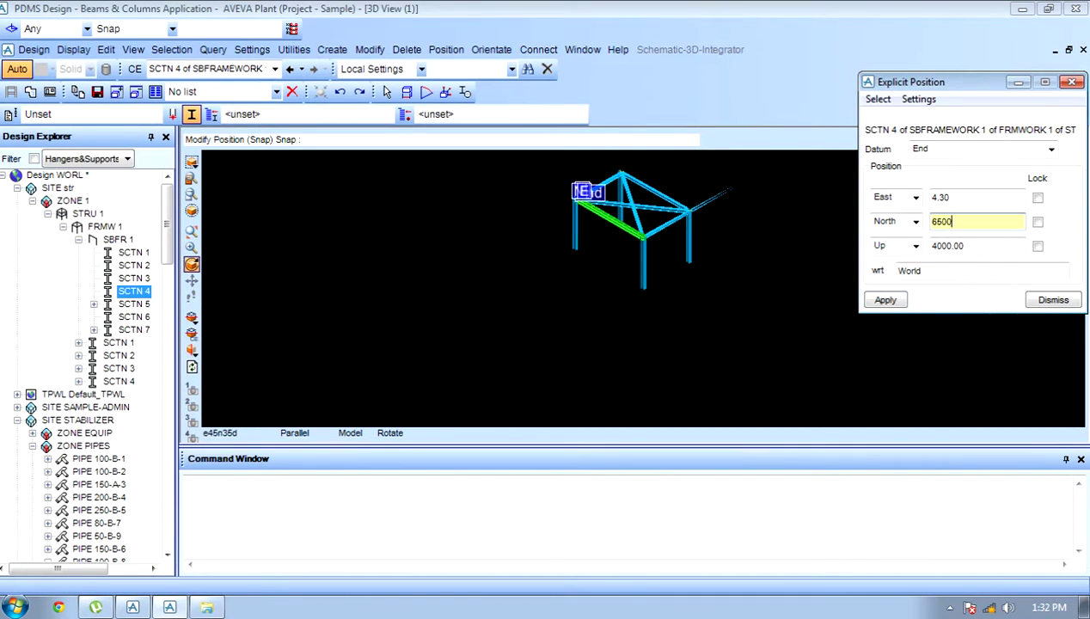
left_click(896, 300)
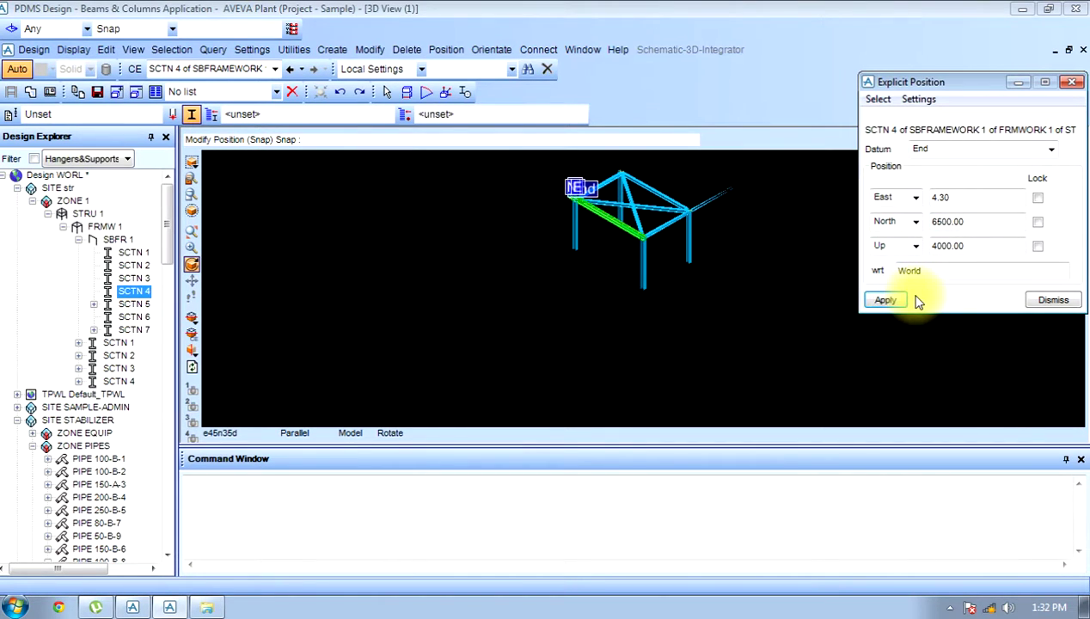
left_click(952, 153)
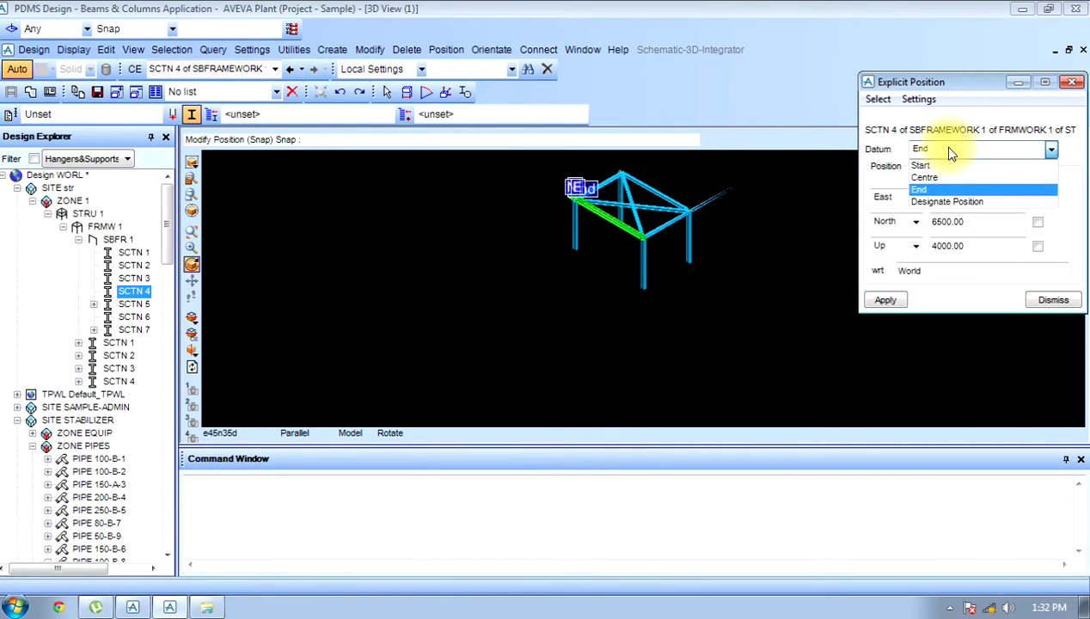
left_click(1049, 306)
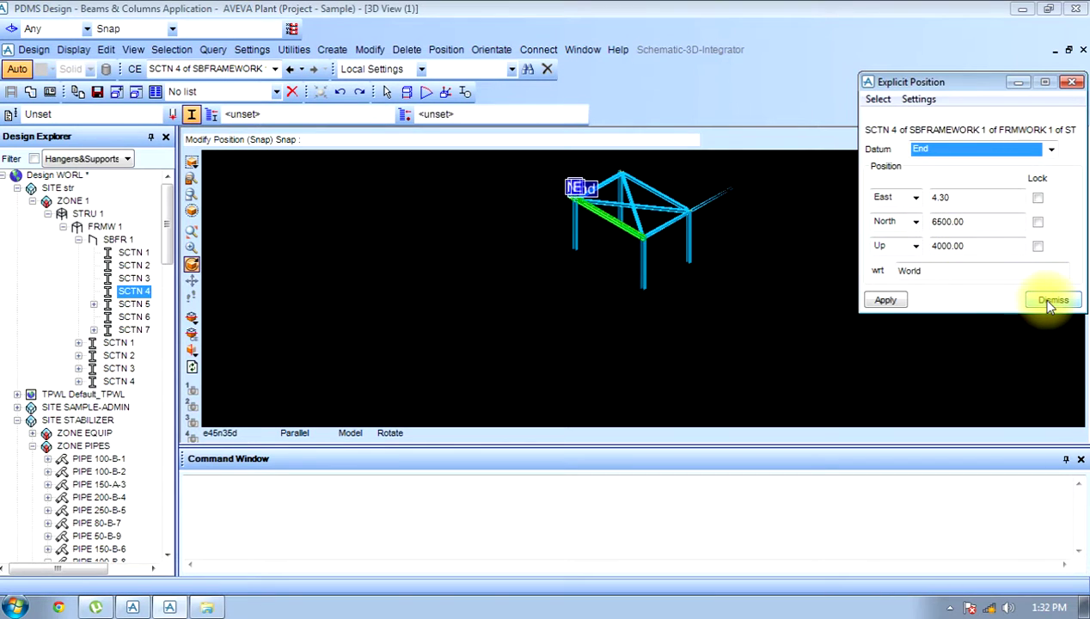
left_click(1050, 301)
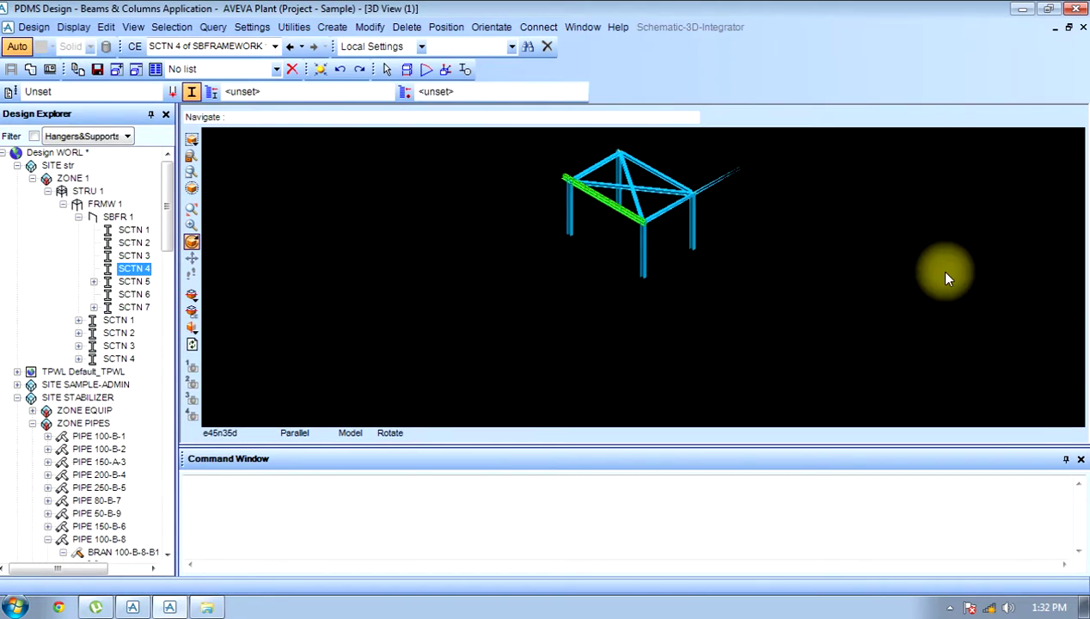
left_click(444, 28)
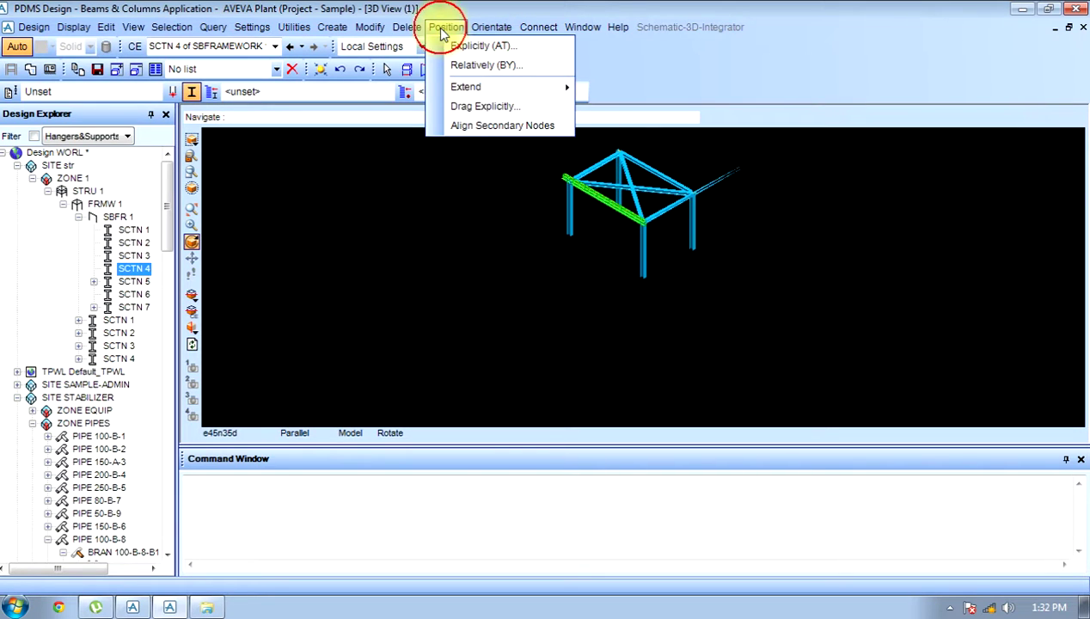
mouse_move(464, 89)
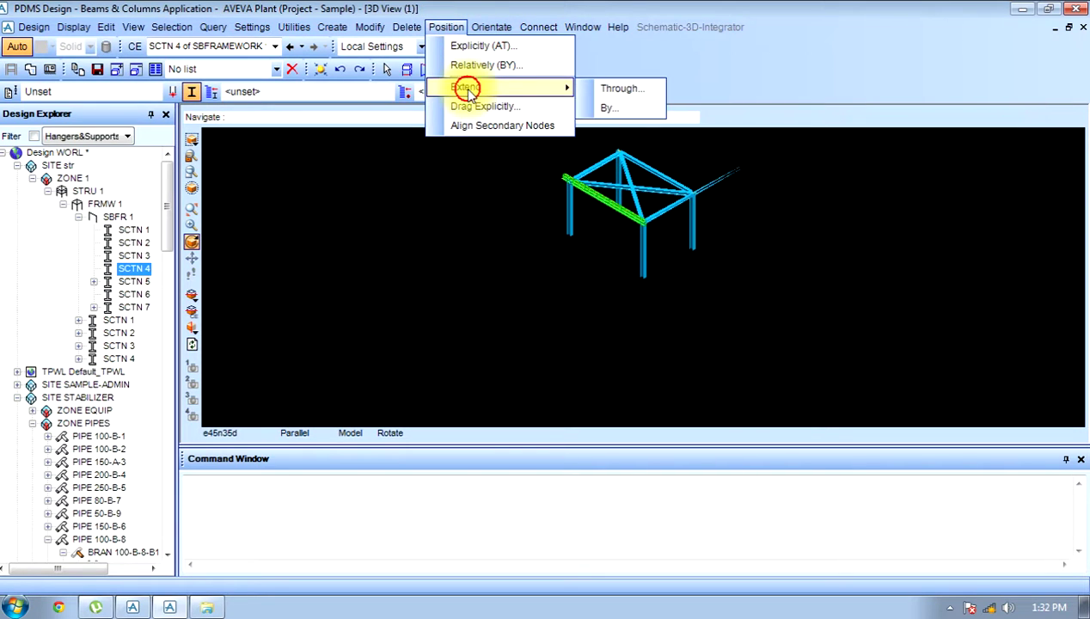
left_click(608, 95)
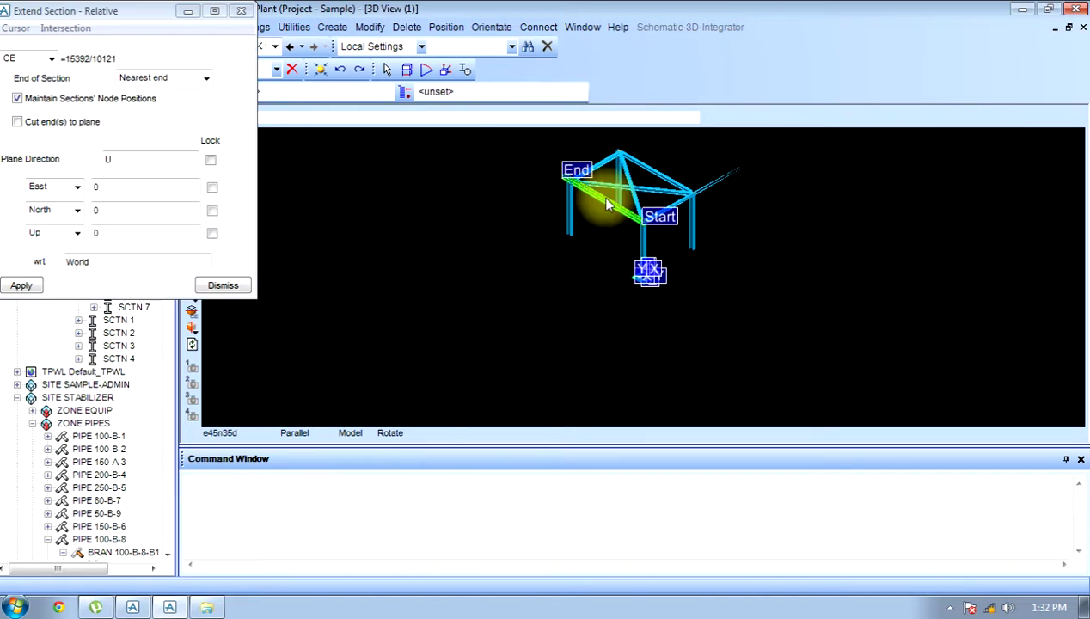
left_click(119, 210)
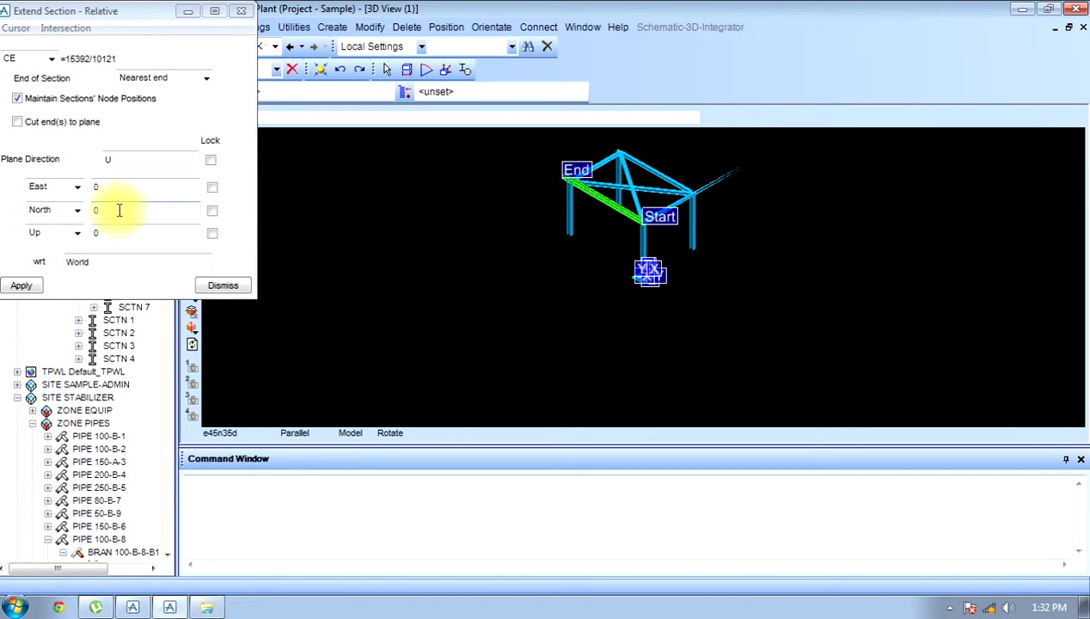
left_click(223, 285)
- Extend SCTN 4's start end by a distance of 1000 with Position > Extend > By
left_click(458, 28)
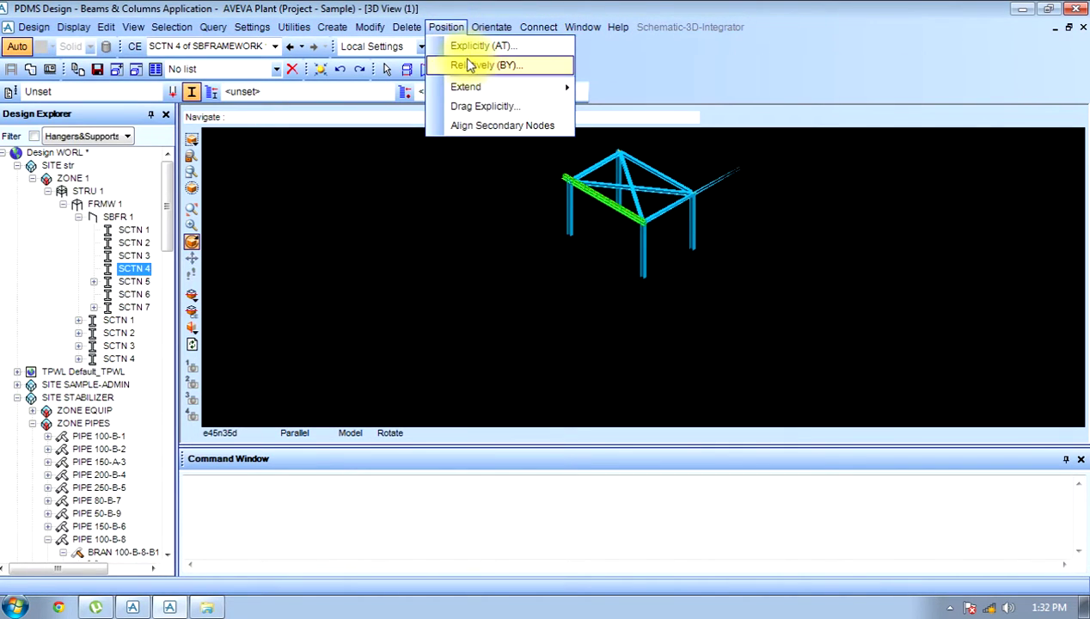
mouse_move(479, 86)
left_click(611, 107)
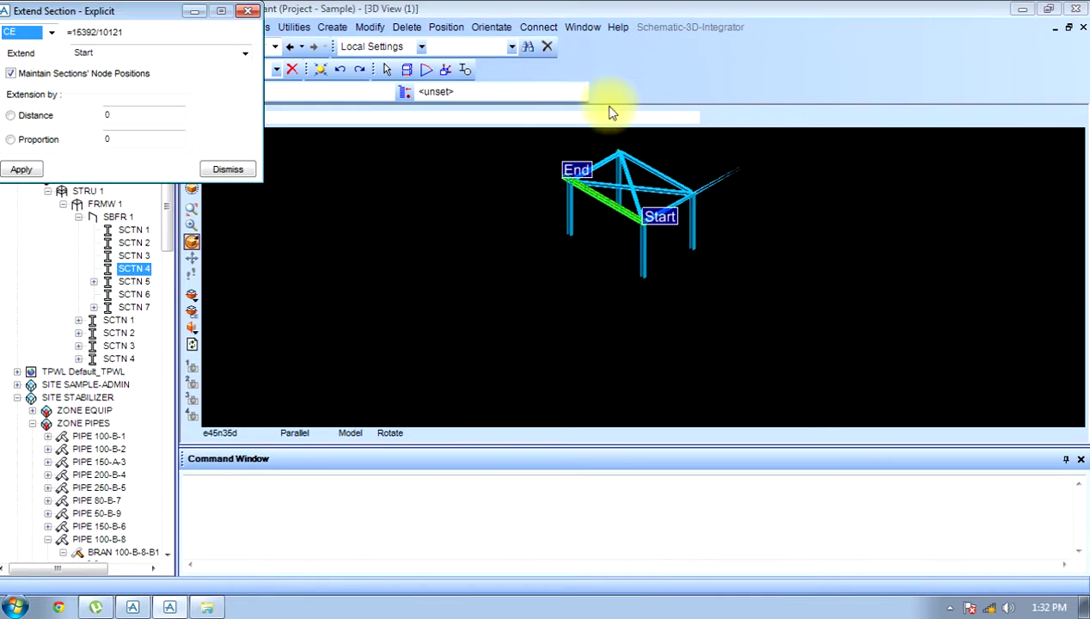
left_click(36, 114)
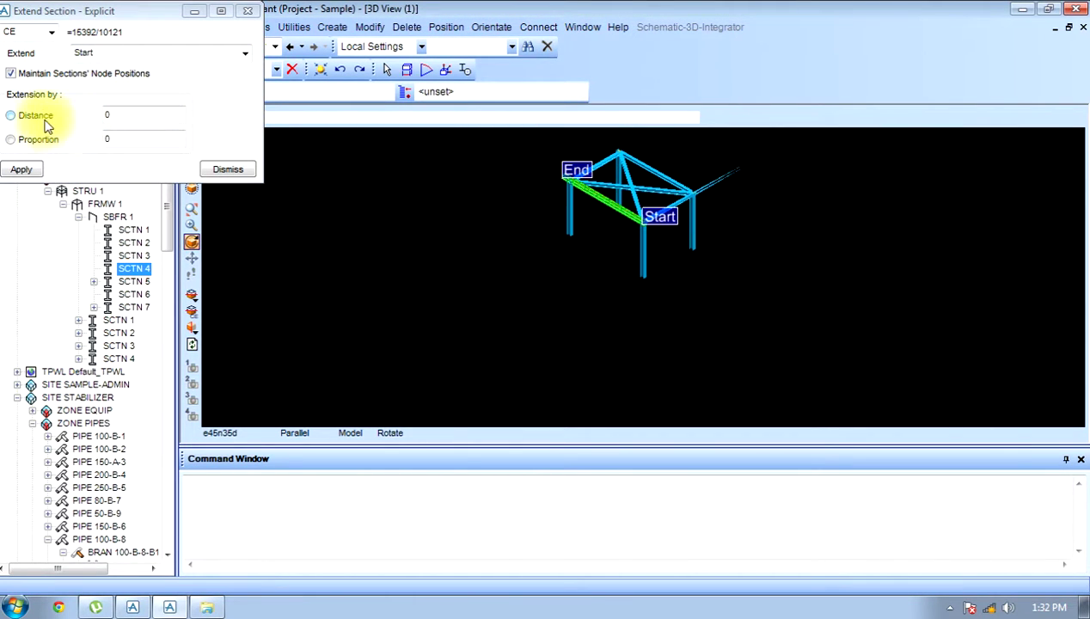
left_click(112, 115)
type("1000")
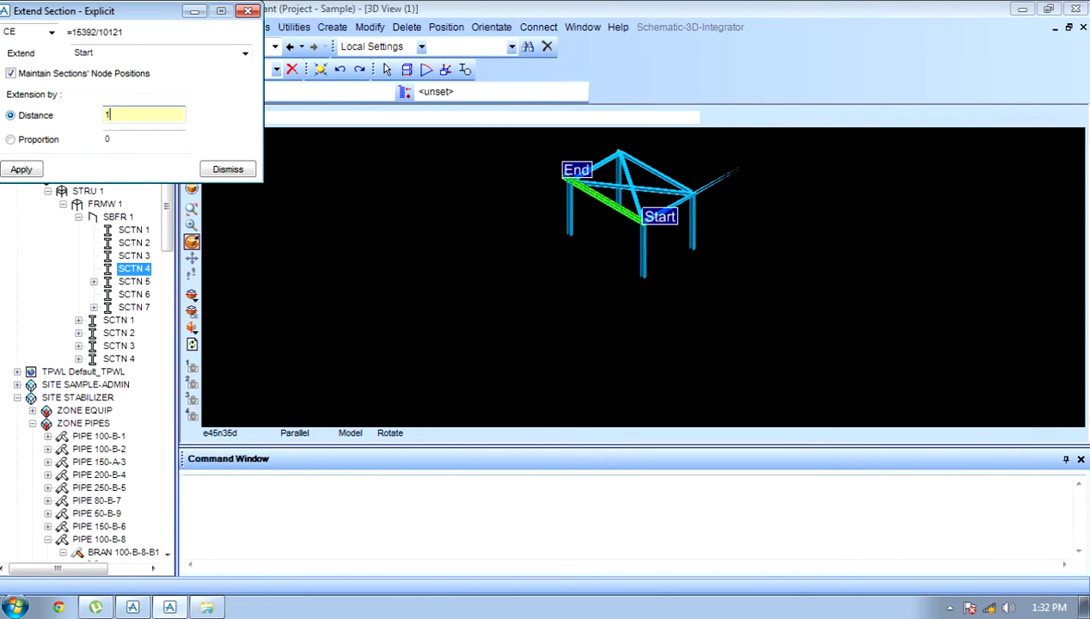
left_click(26, 170)
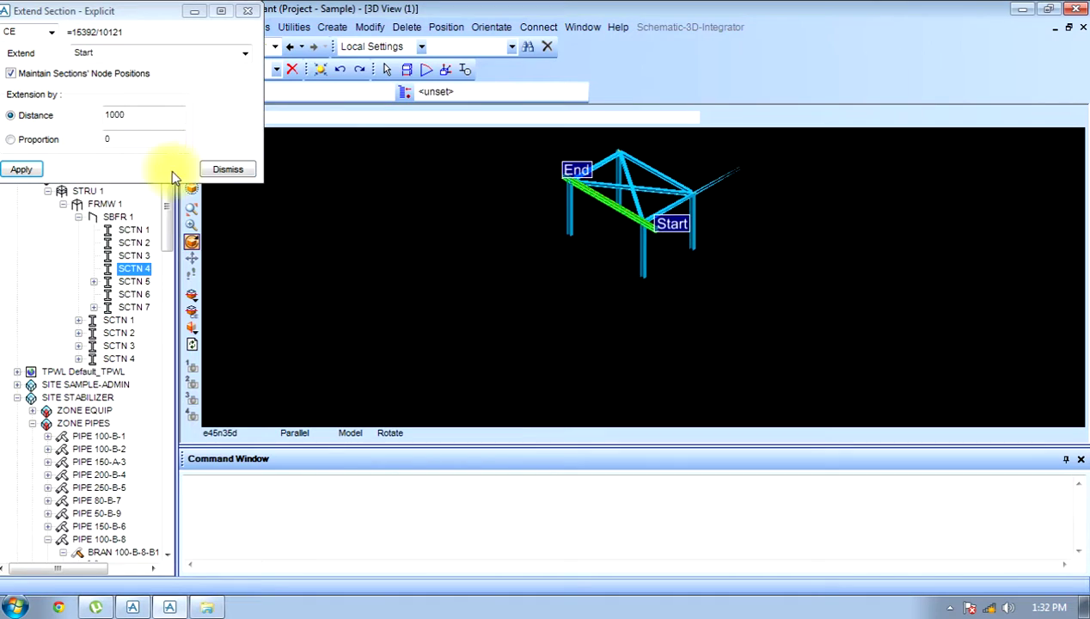
left_click(225, 169)
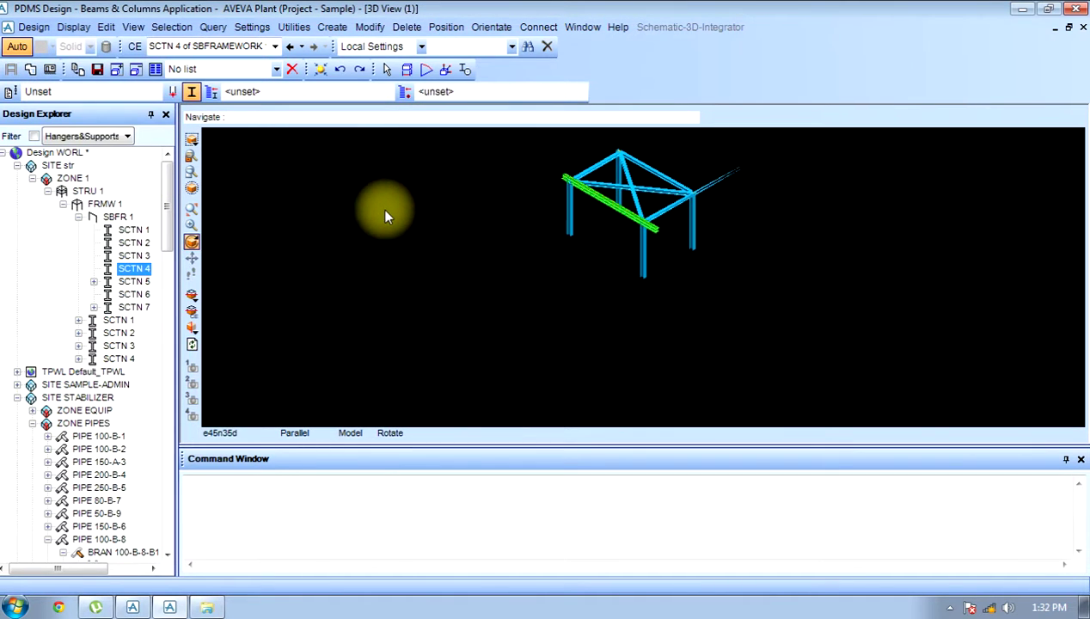
- Drag SCTN 4 explicitly to the frame corner at East 3900.43, South 112.85, Up 4000
left_click(491, 26)
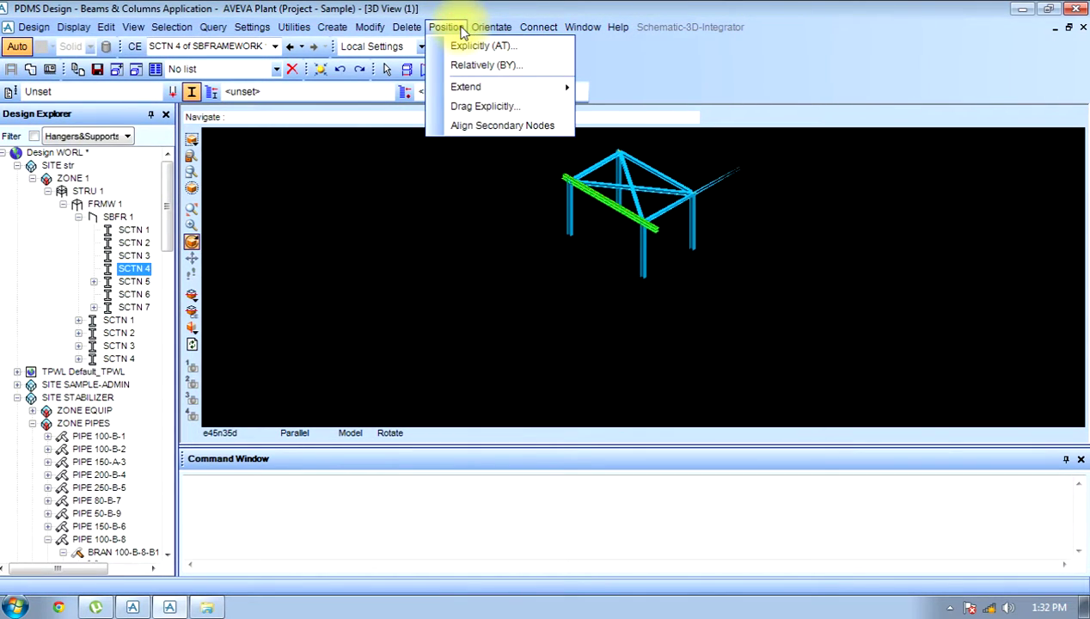
left_click(484, 105)
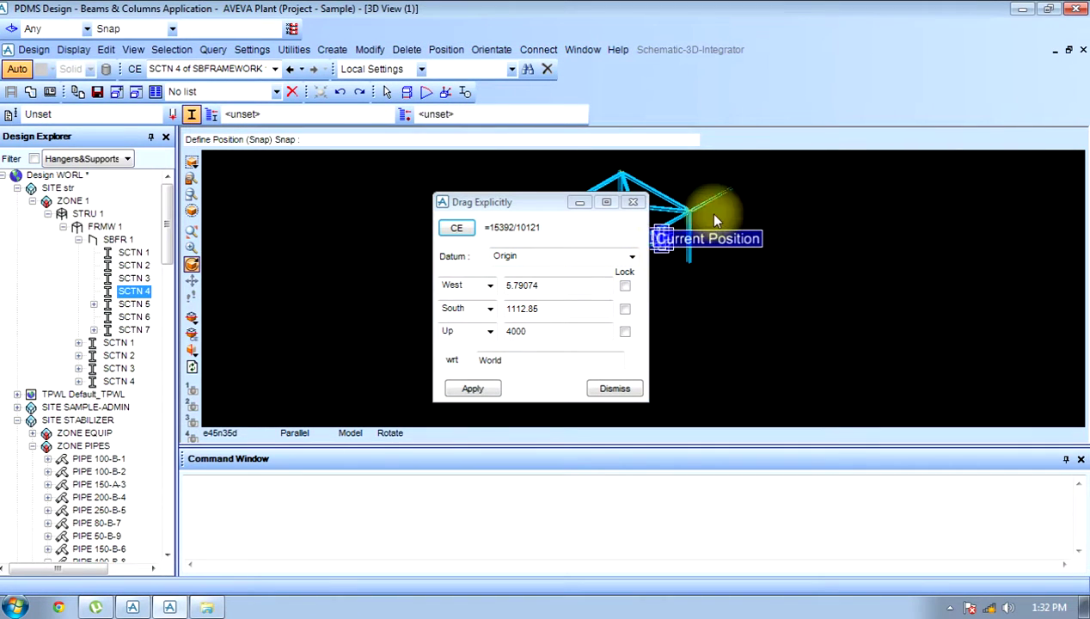
left_click_drag(552, 204, 510, 205)
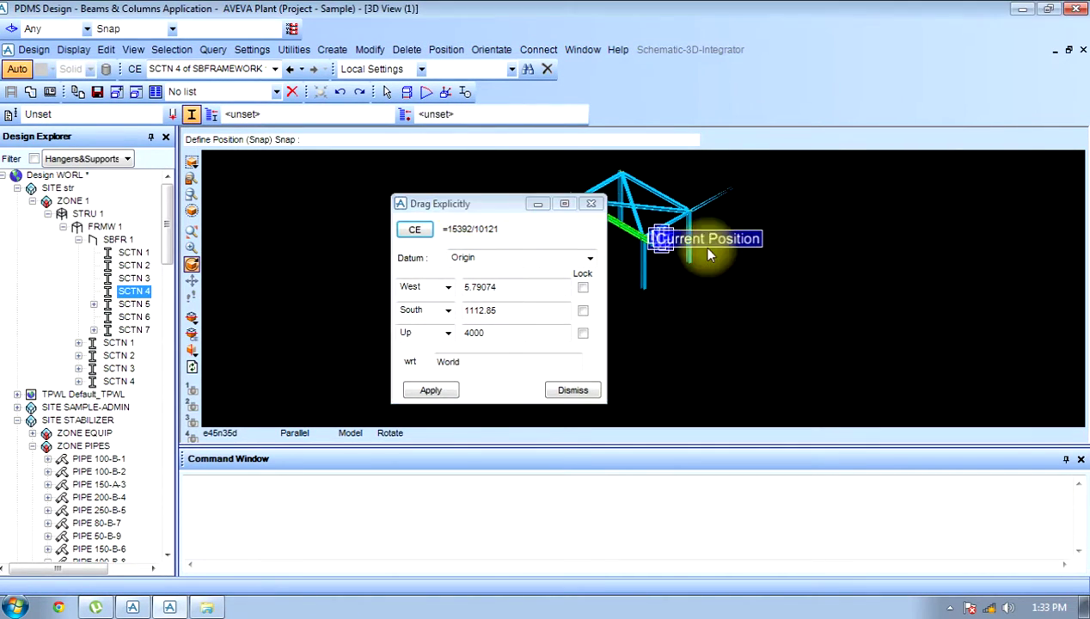
left_click(687, 208)
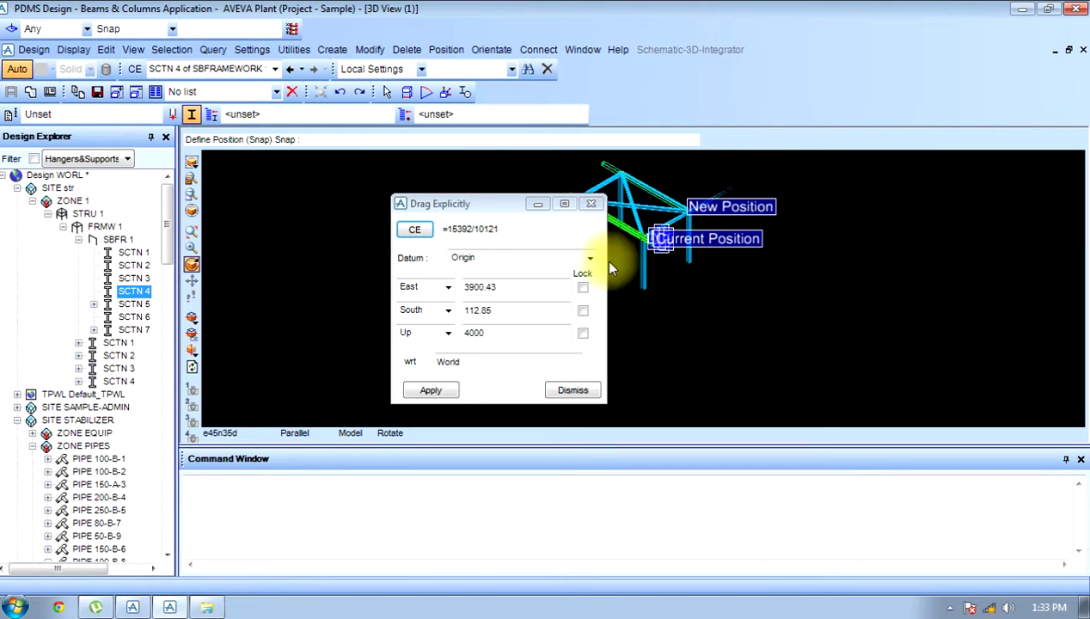
left_click(433, 389)
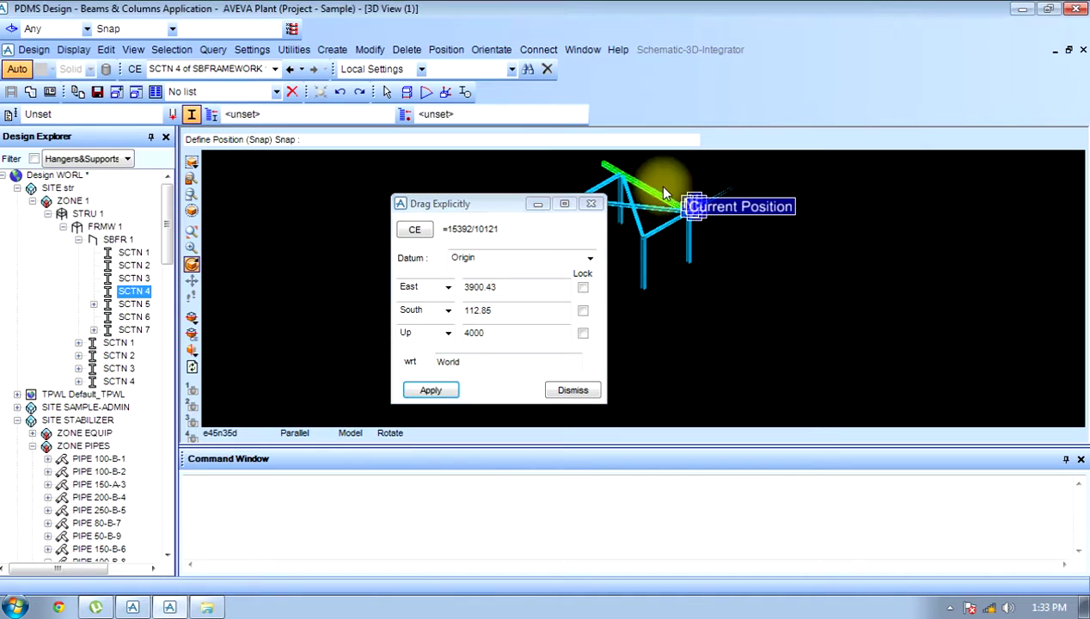
left_click(572, 391)
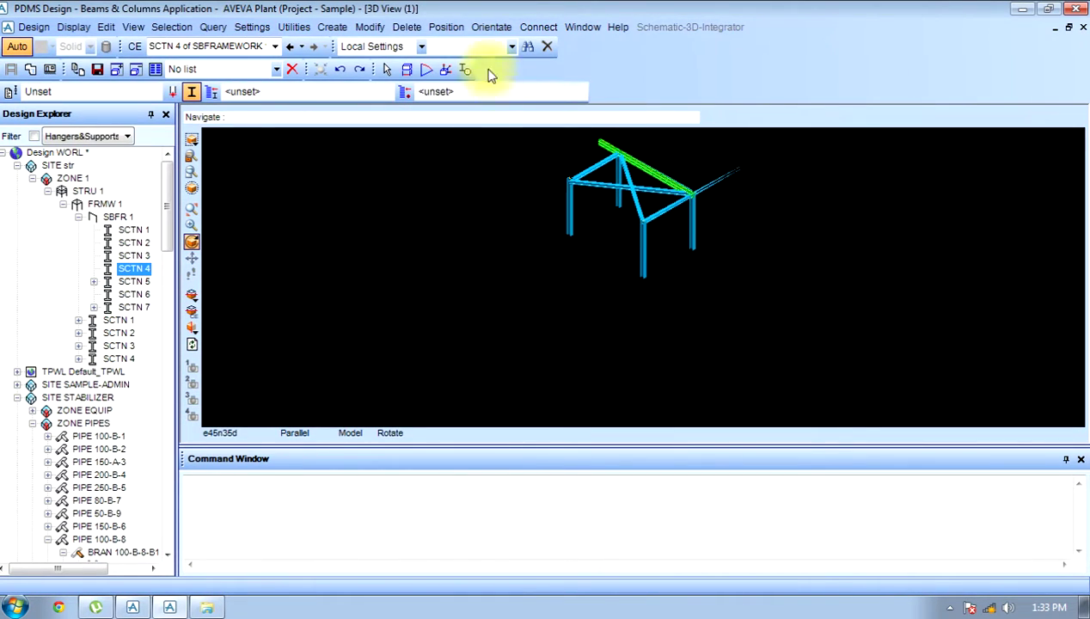
- Align the beam's secondary nodes, then reselect horizontal side beam SCTN 2 as current
left_click(448, 26)
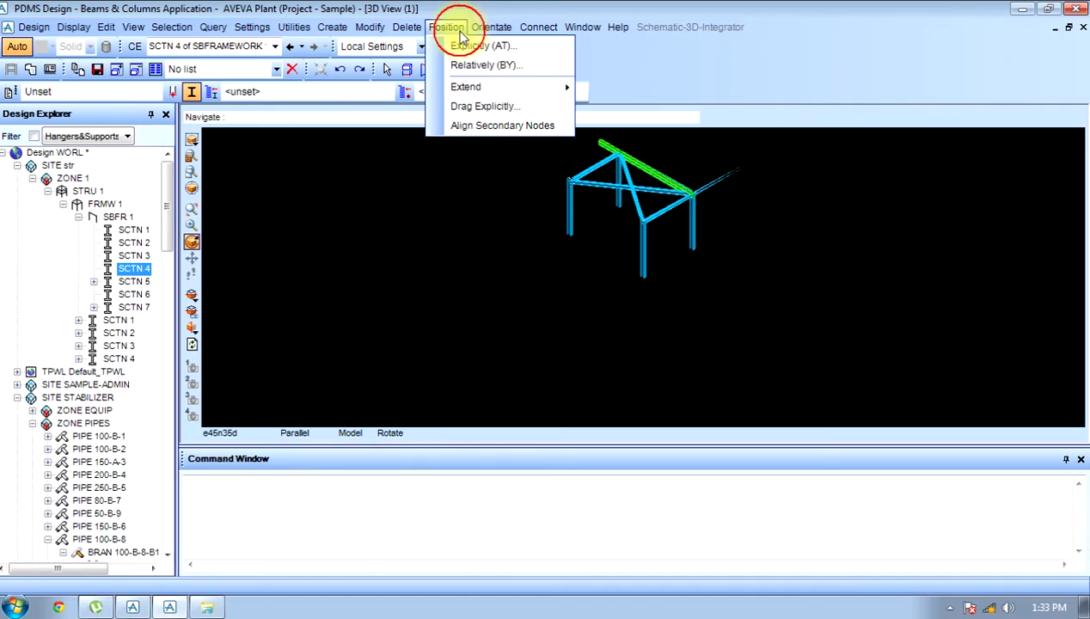
left_click(487, 126)
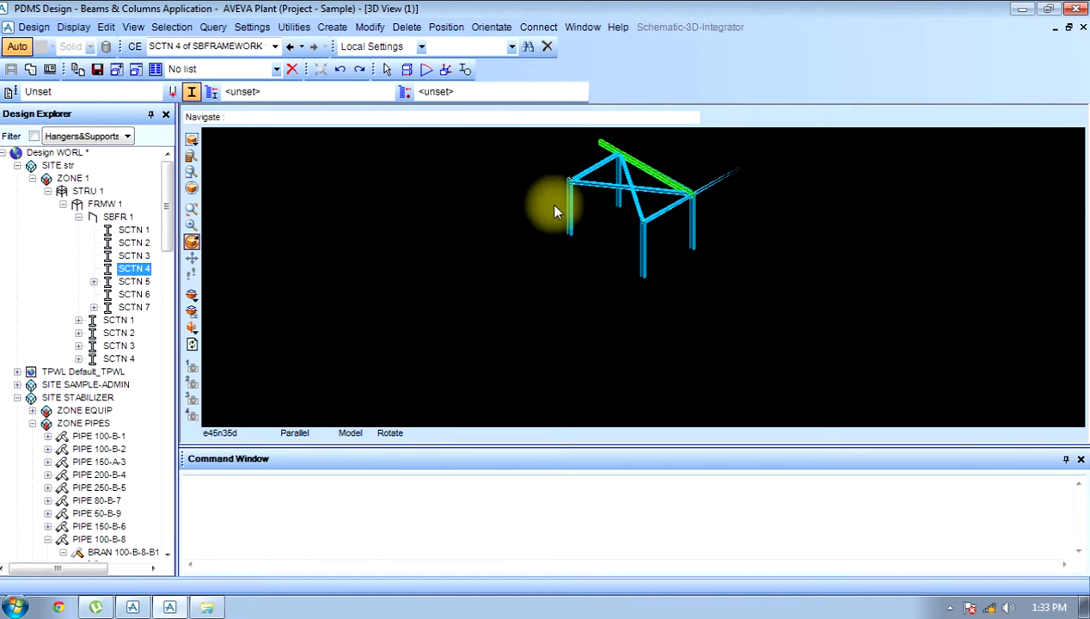
left_click(597, 185)
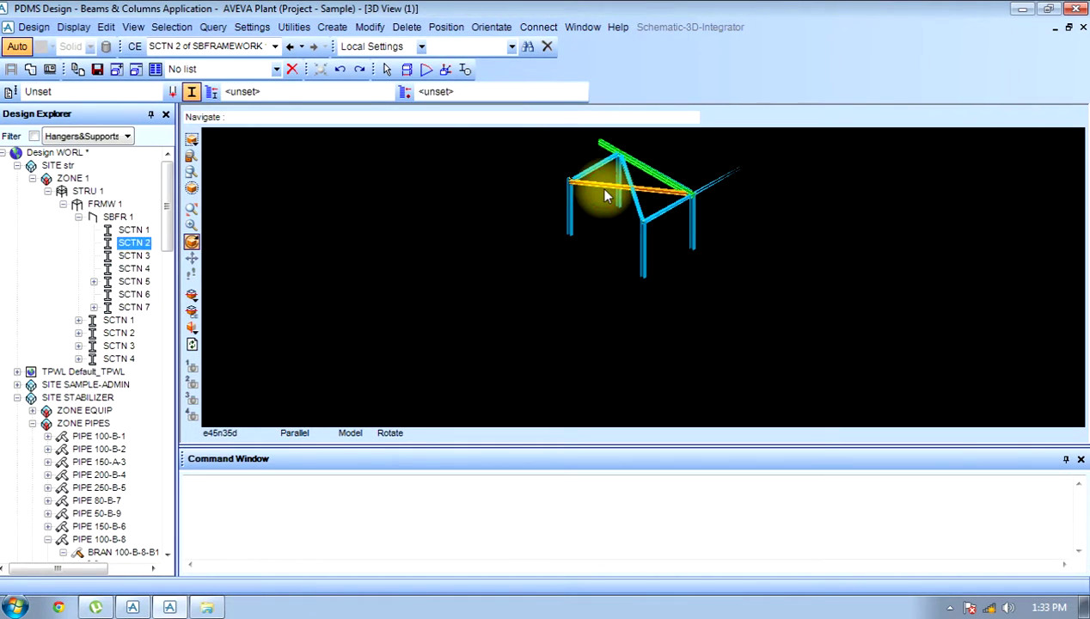
left_click(446, 26)
left_click(483, 123)
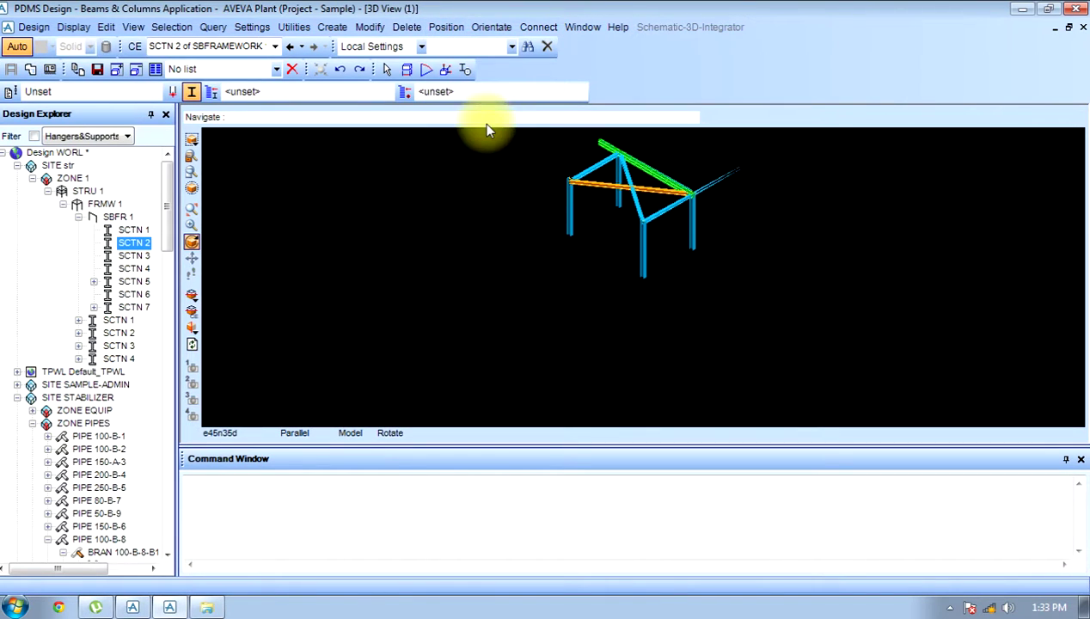
left_click(572, 188)
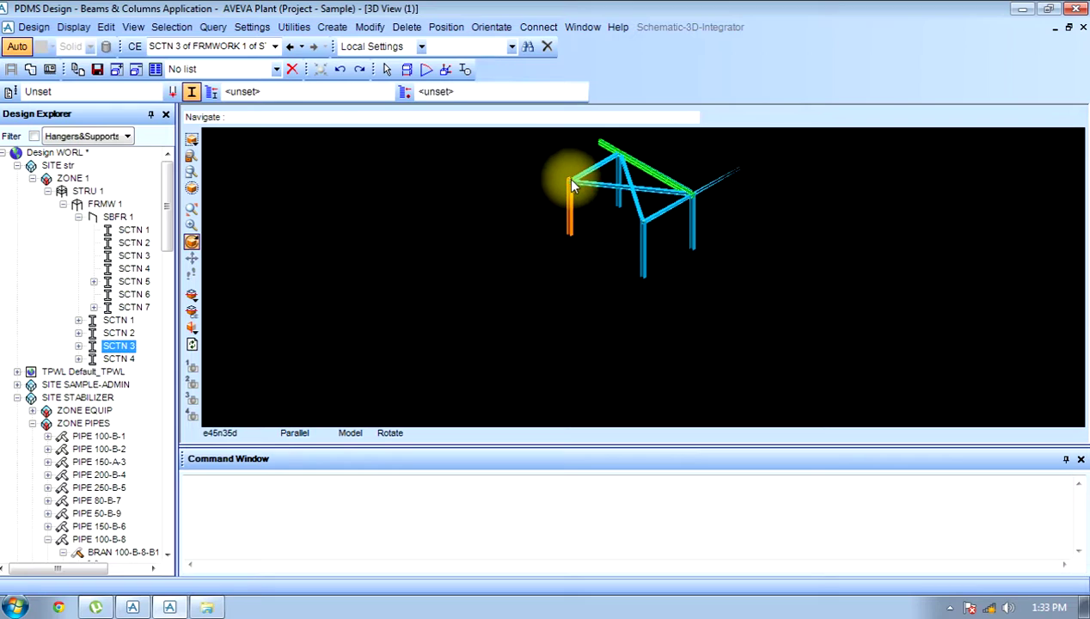
left_click(573, 184)
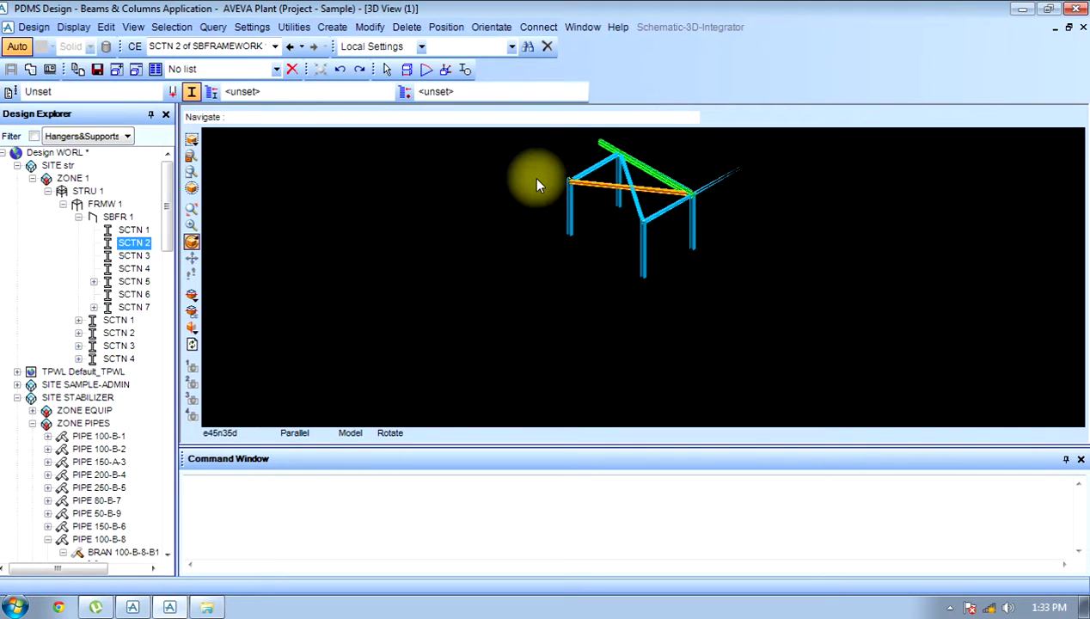